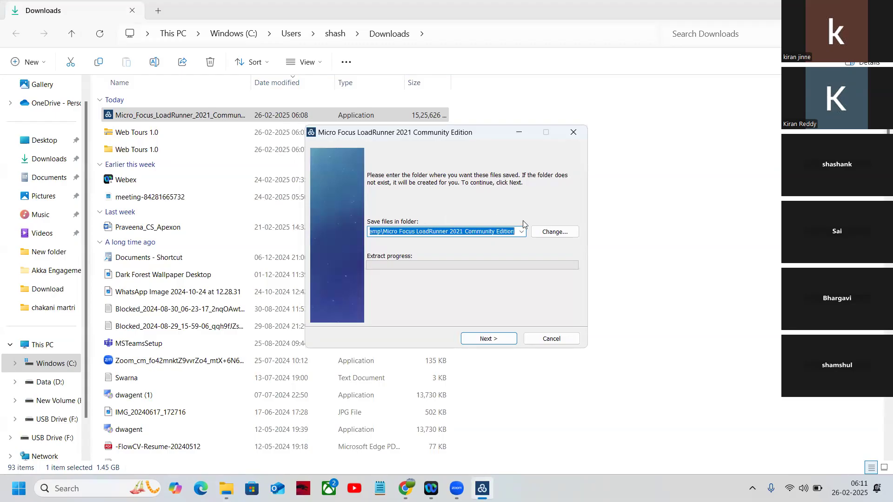
Extract the LoadRunner 2021 installer files and confirm both prerequisite installation prompts.
left_click(502, 339)
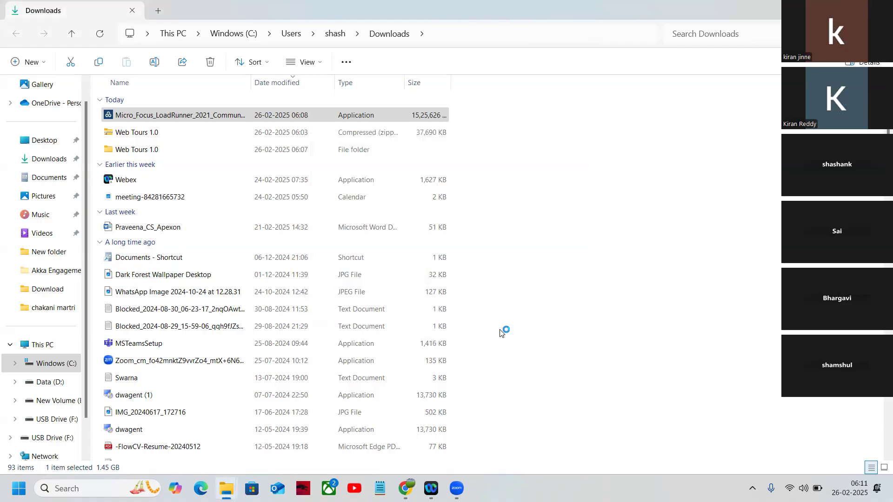
left_click(479, 487)
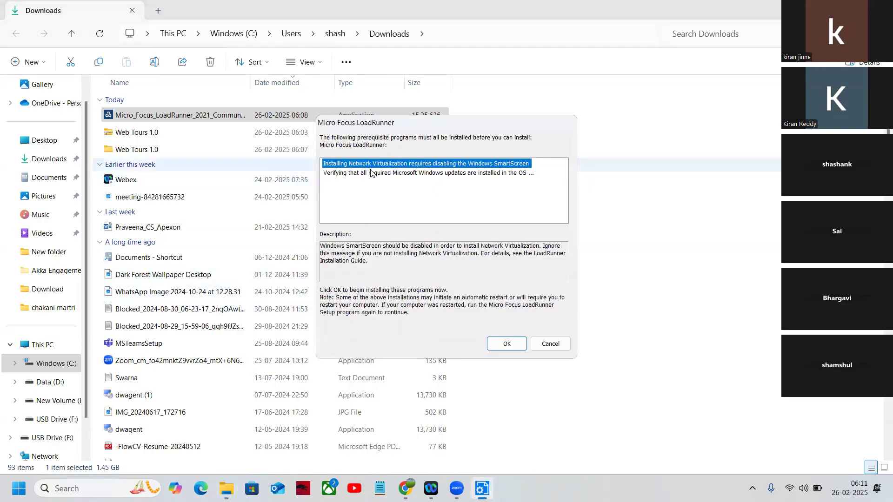
left_click(506, 345)
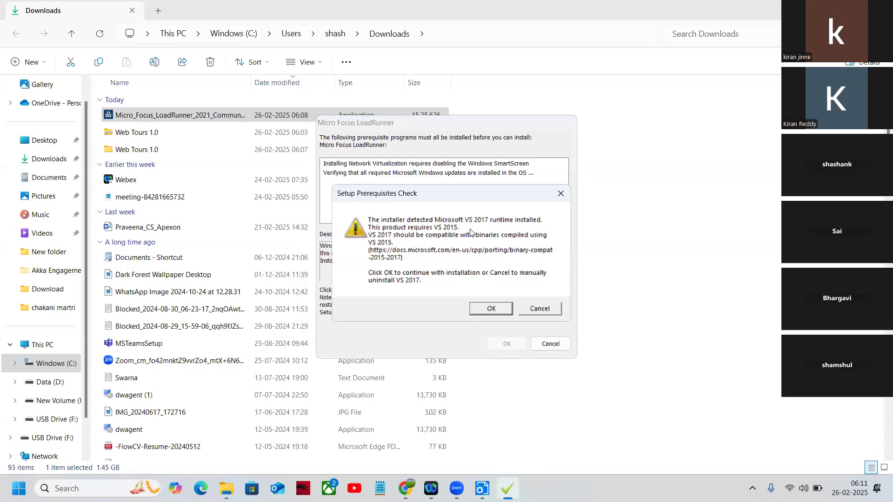
left_click(495, 308)
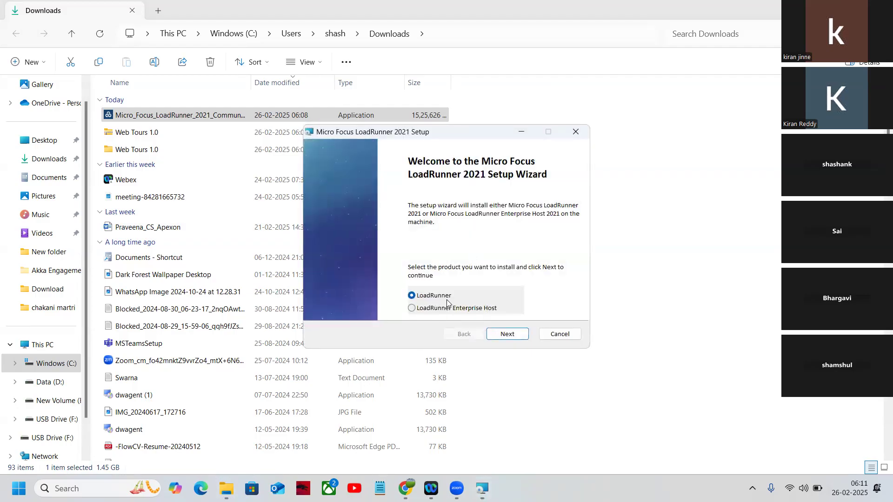
Choose the LoadRunner product, accept the license terms, and install to the default C:\Program Files (x86)\Micro Focus\LoadRunner\ folder.
left_click(506, 335)
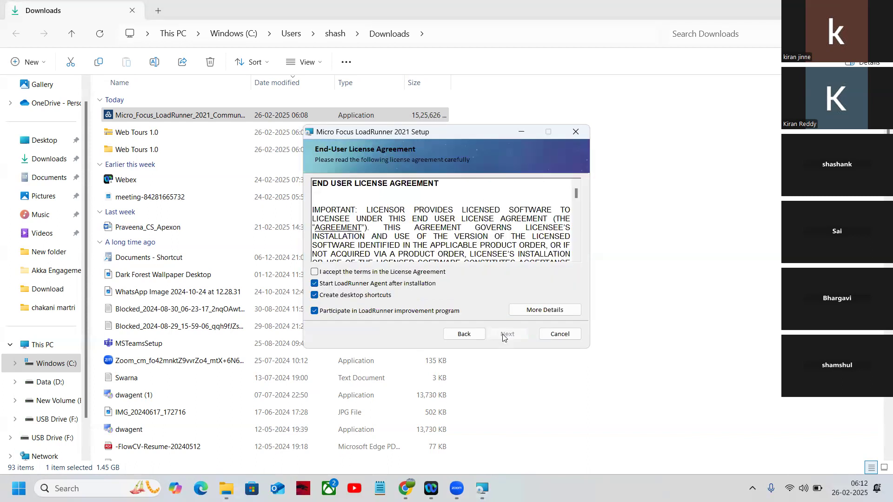
left_click(316, 273)
left_click(514, 343)
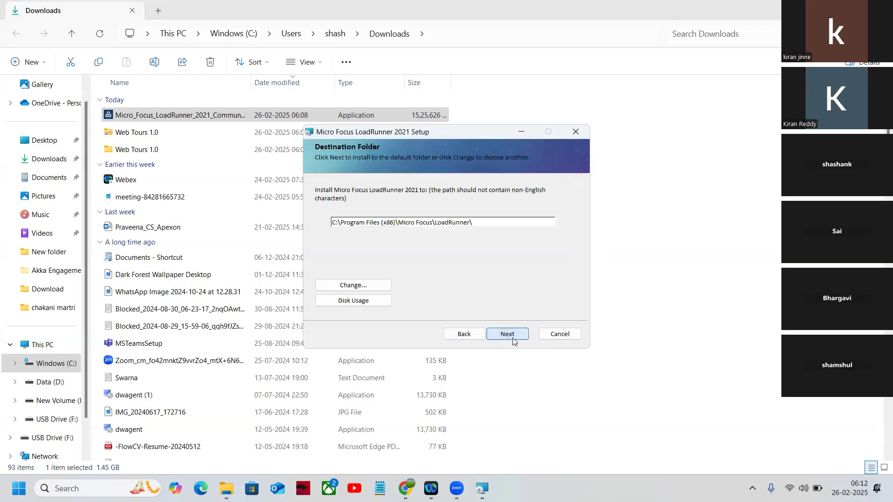
left_click(508, 336)
left_click(508, 335)
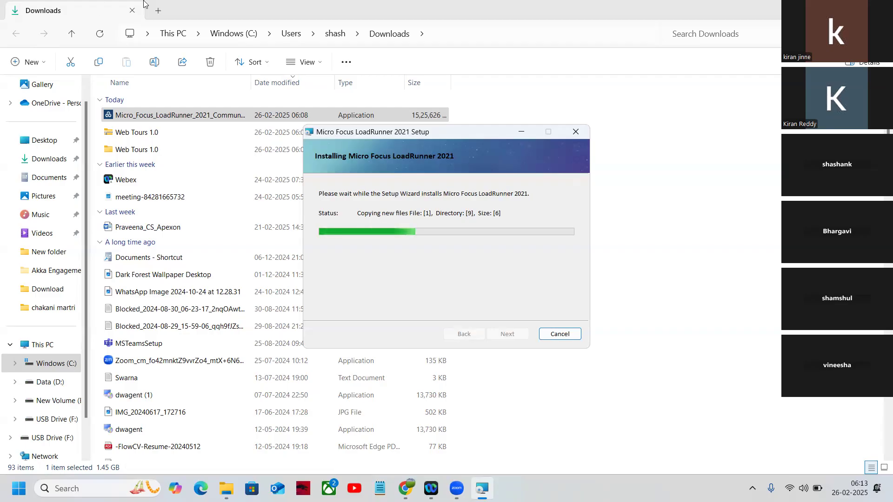
Allow the LoadRunner Agent Process through the firewall on public and private networks.
left_click(826, 10)
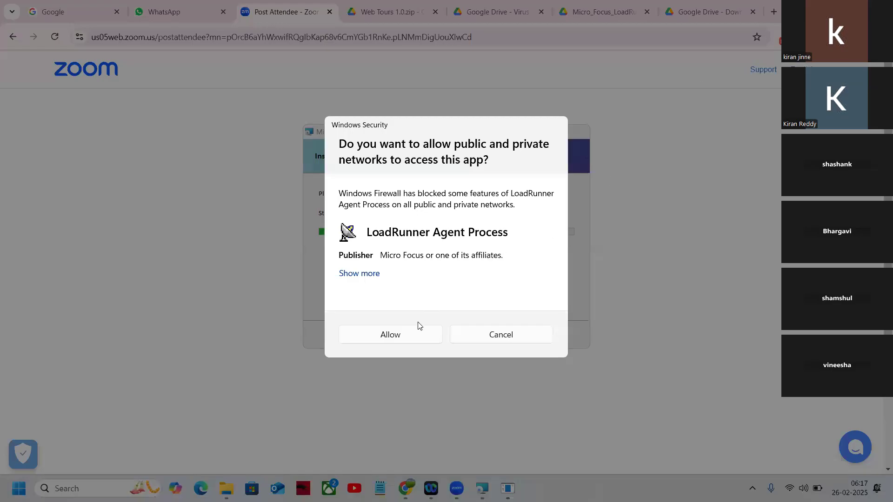
left_click(411, 334)
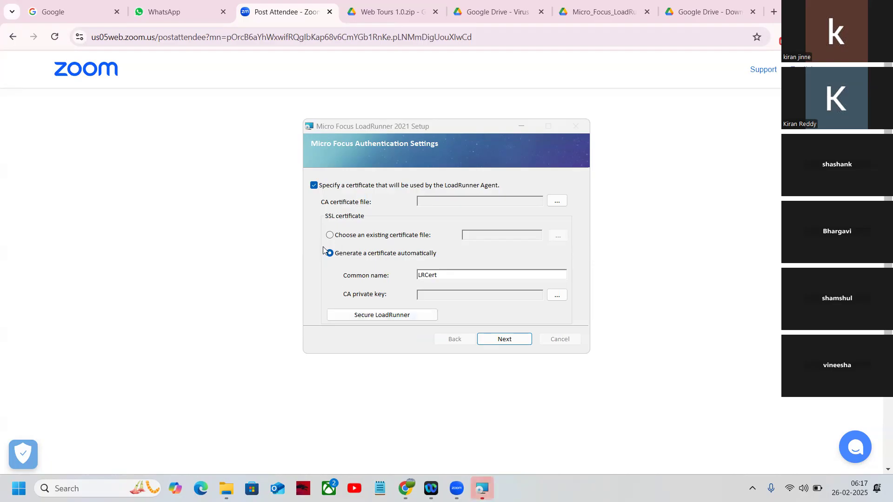
Turn off the agent certificate option in authentication settings and finish the LoadRunner setup.
left_click(314, 186)
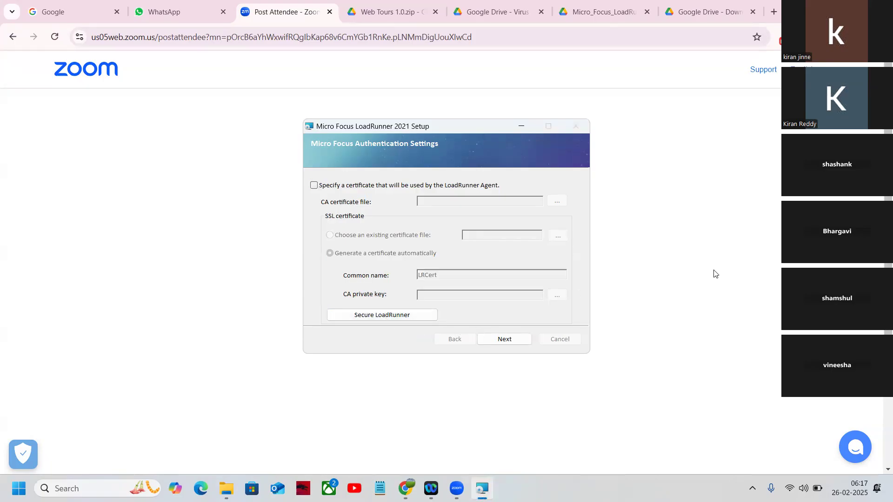
left_click(511, 339)
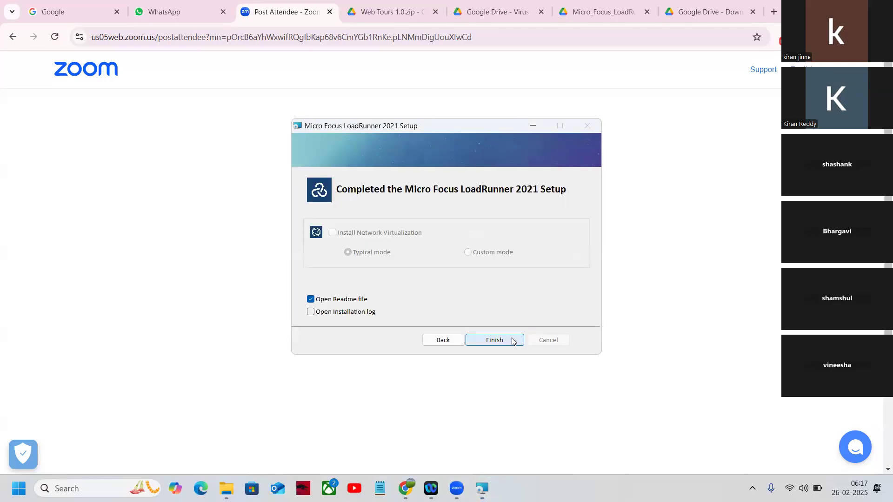
left_click(511, 340)
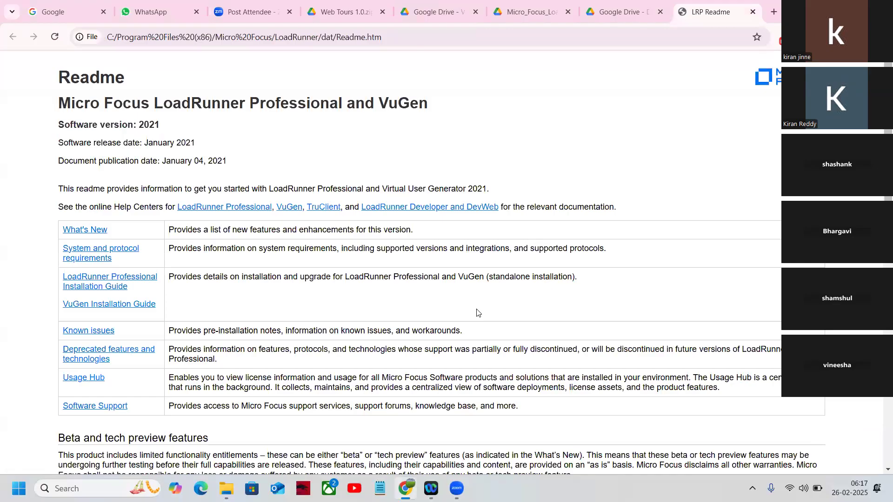
key("super+Tab")
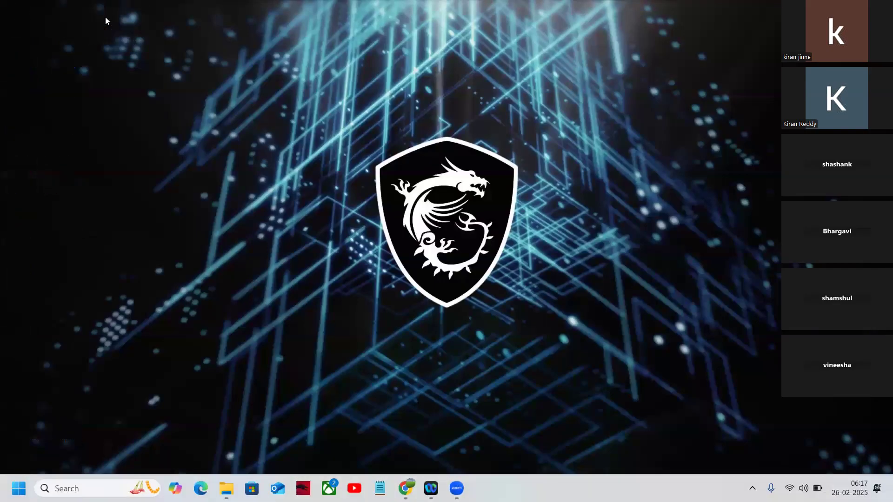
right_click(105, 16)
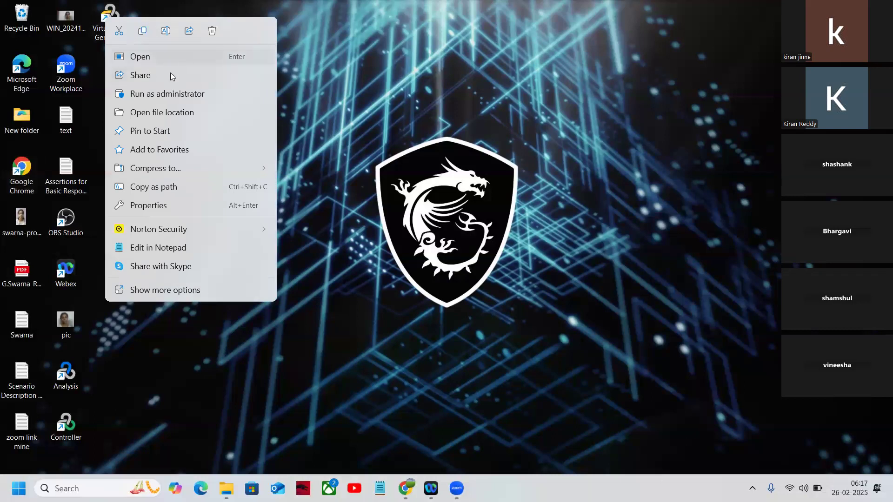
left_click(105, 21)
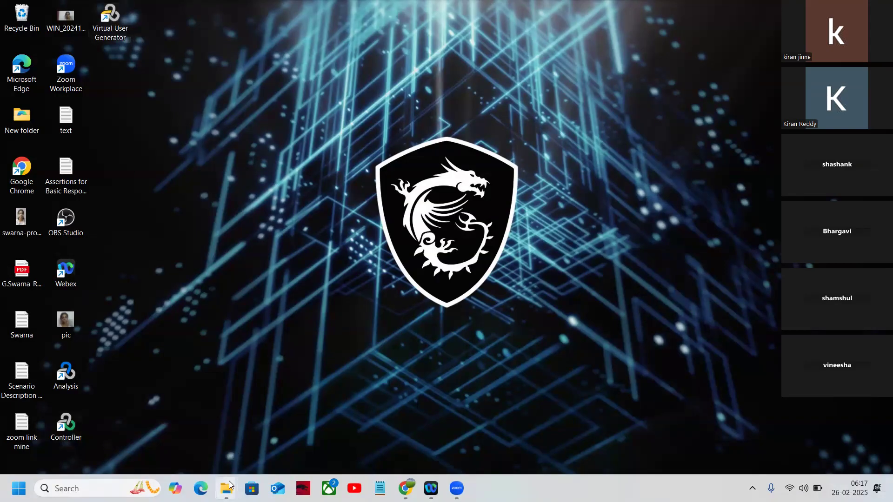
Open the Web Tours 1.0 folder in Downloads to examine its contents.
left_click(189, 424)
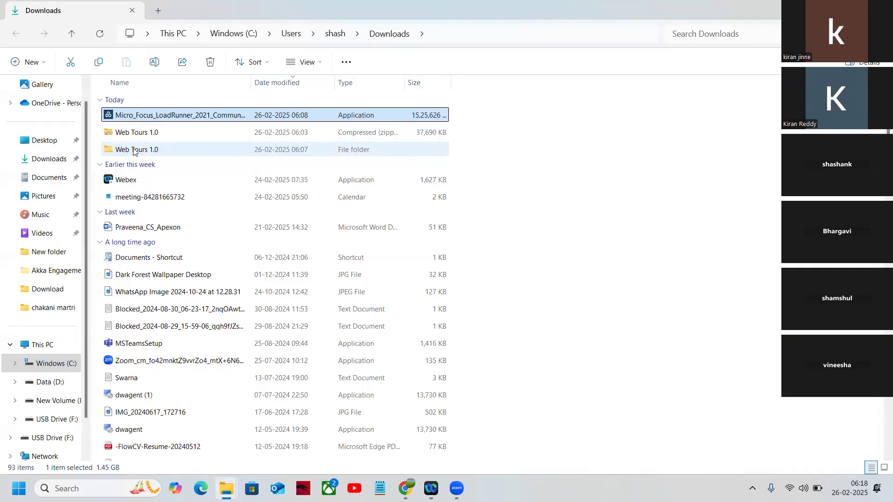
double_click(133, 150)
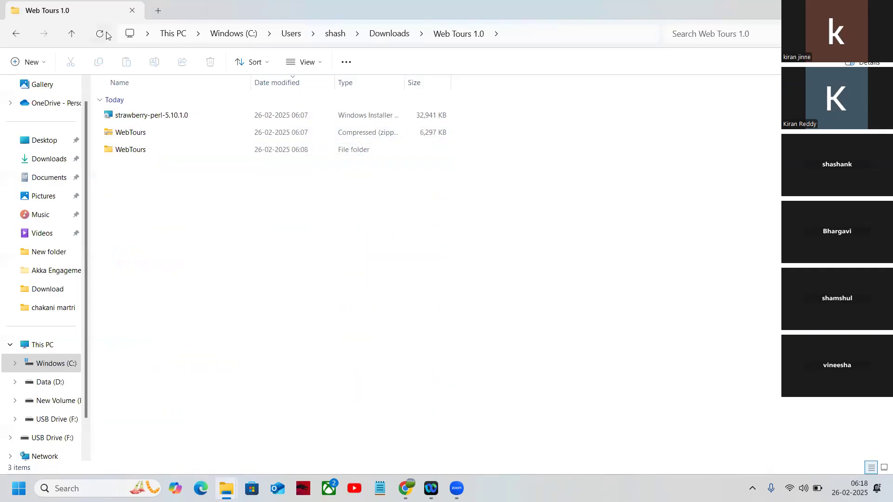
left_click(17, 34)
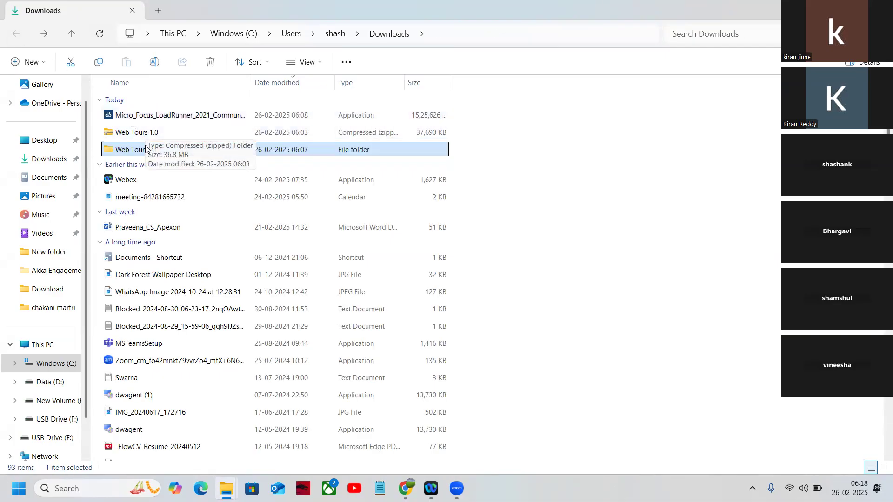
double_click(144, 150)
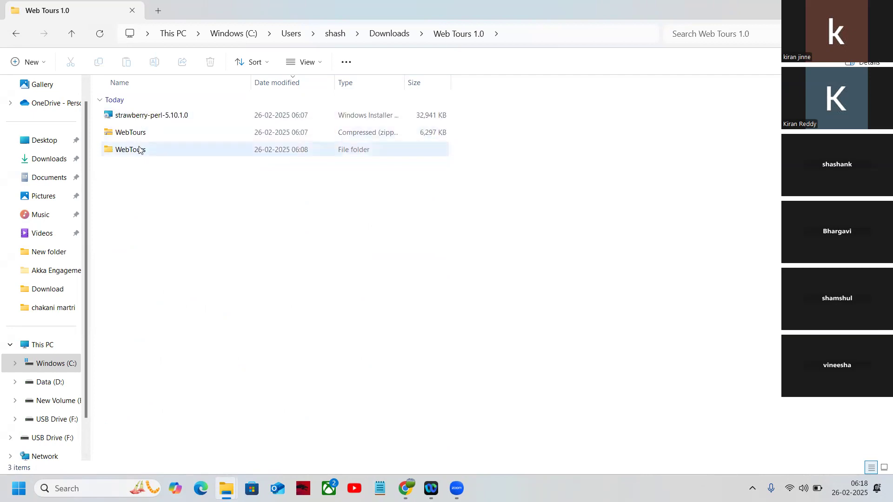
left_click(15, 33)
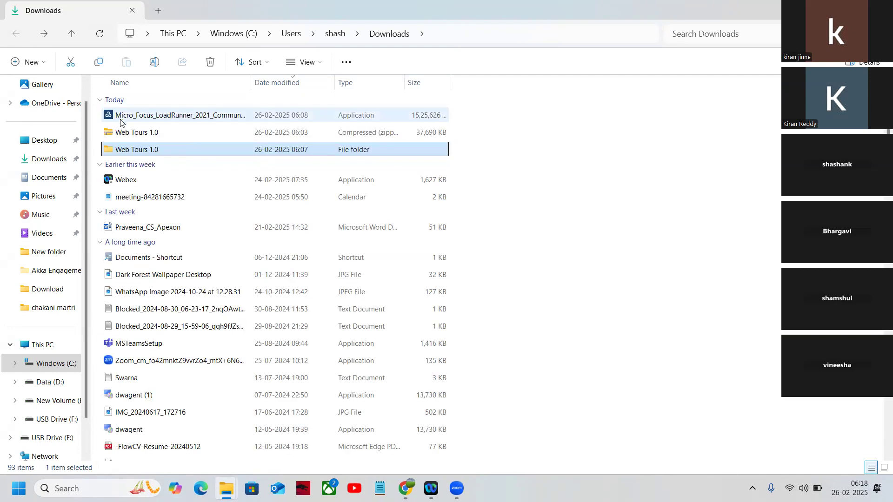
Extract the Web Tours 1.0 zip archive into C:\Program Files, granting administrator permission.
right_click(137, 133)
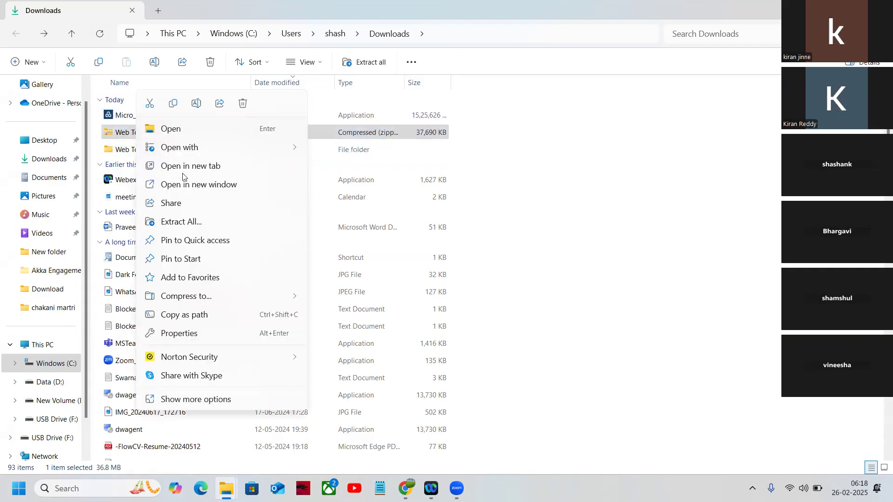
left_click(182, 222)
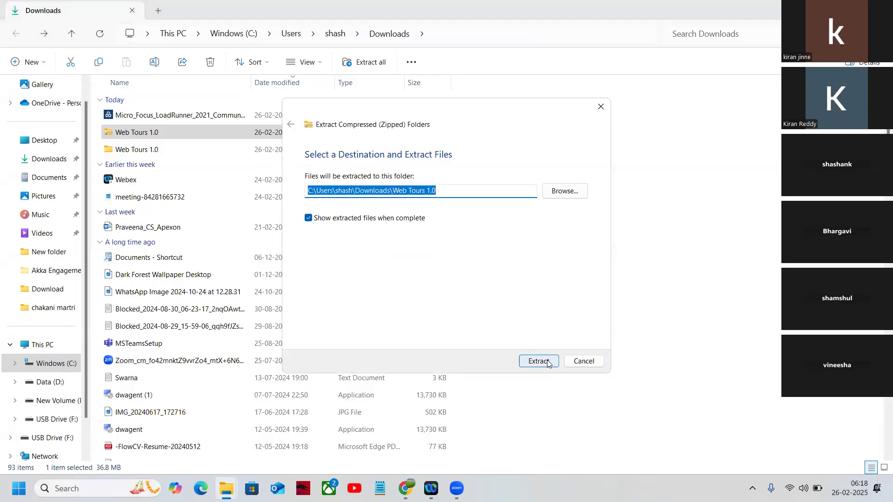
left_click(568, 197)
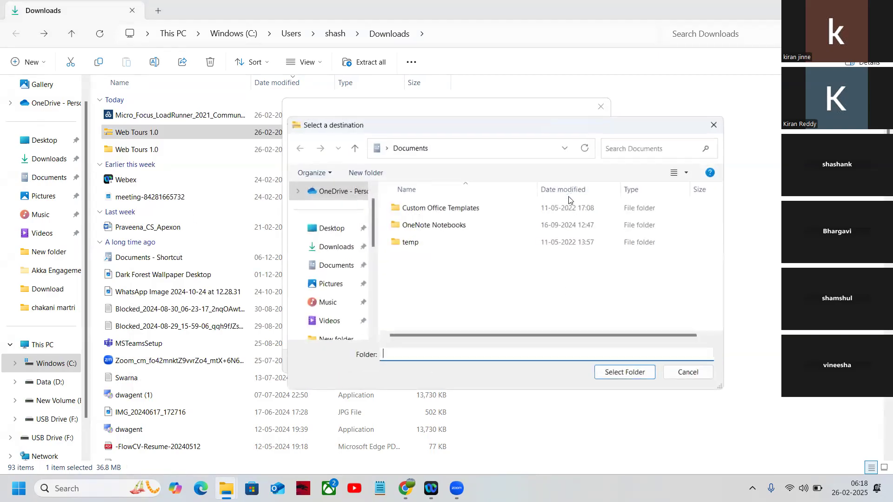
scroll(339, 279, "down", 5)
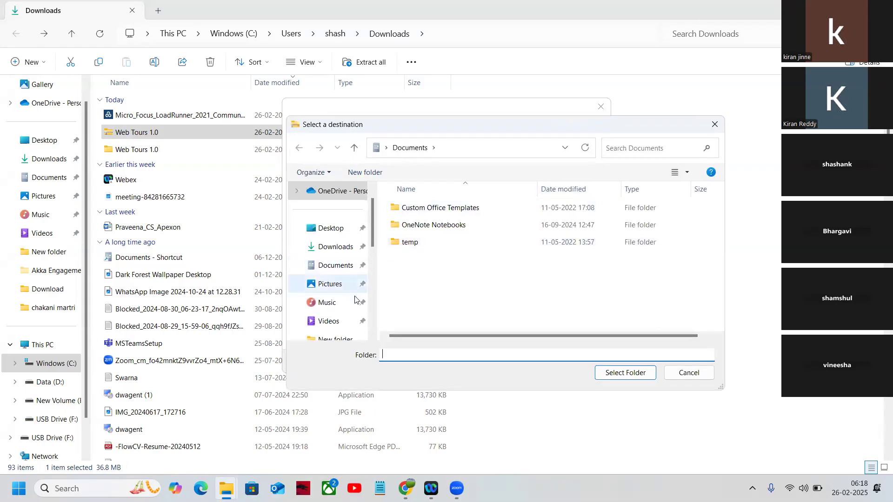
left_click(339, 320)
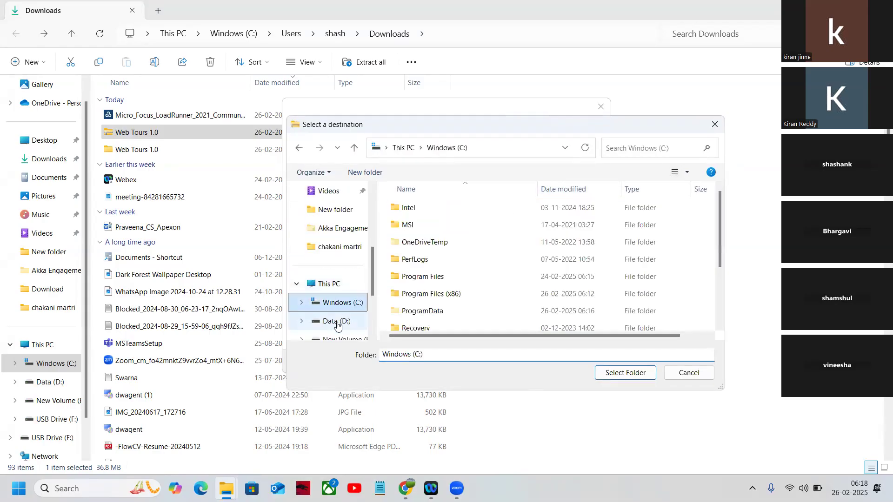
scroll(424, 251, "down", 1)
left_click(426, 242)
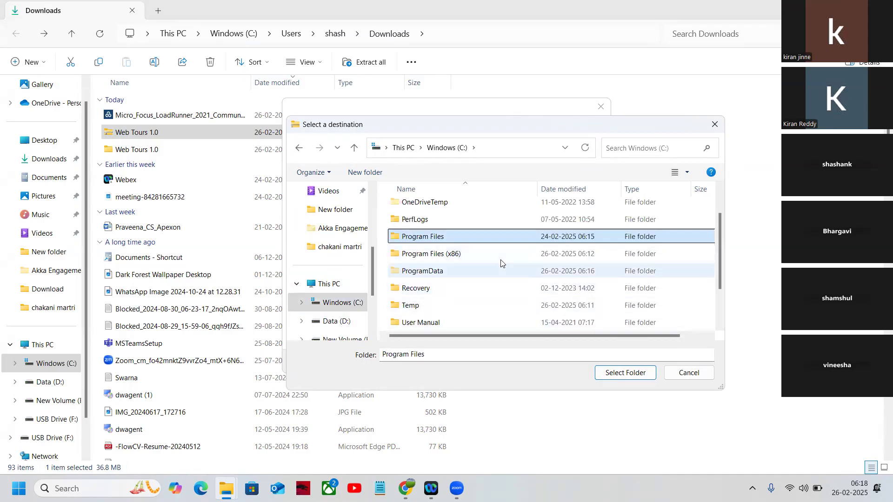
scroll(577, 260, "up", 1)
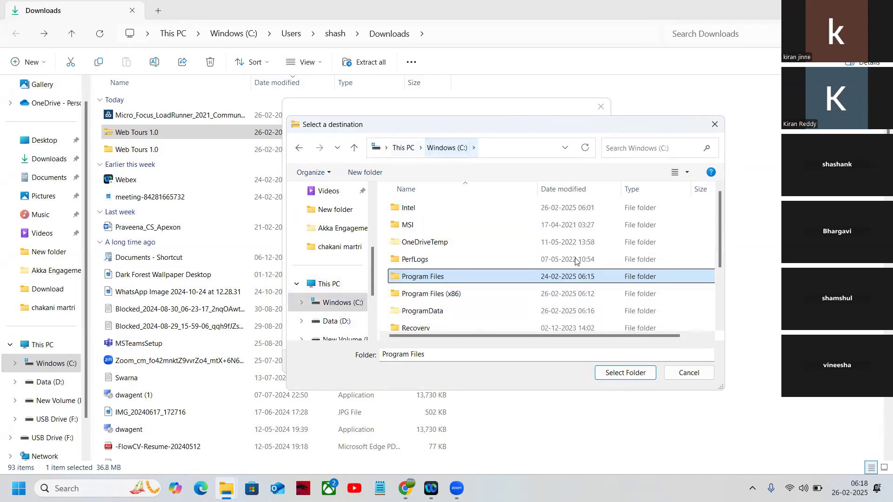
left_click(625, 372)
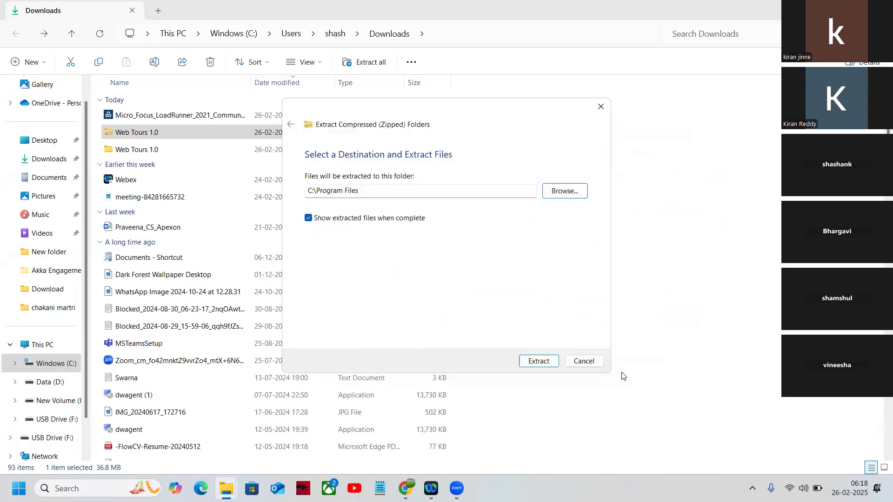
left_click(538, 362)
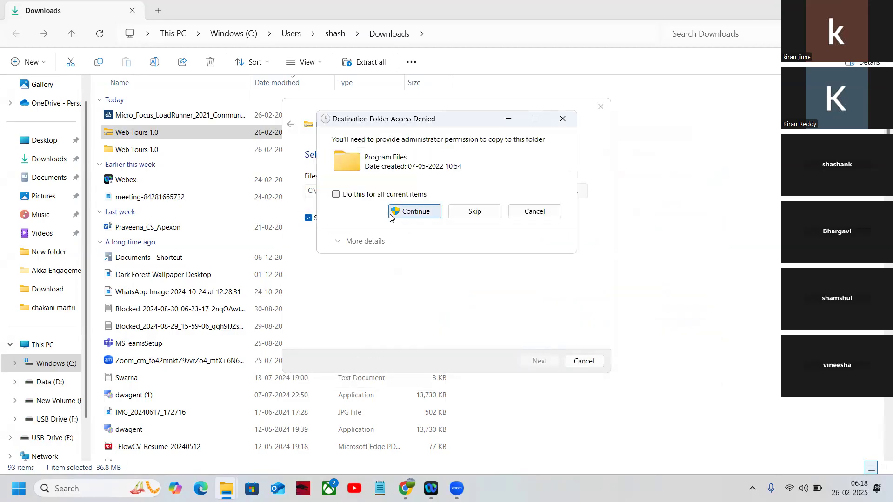
left_click(416, 212)
left_click(425, 220)
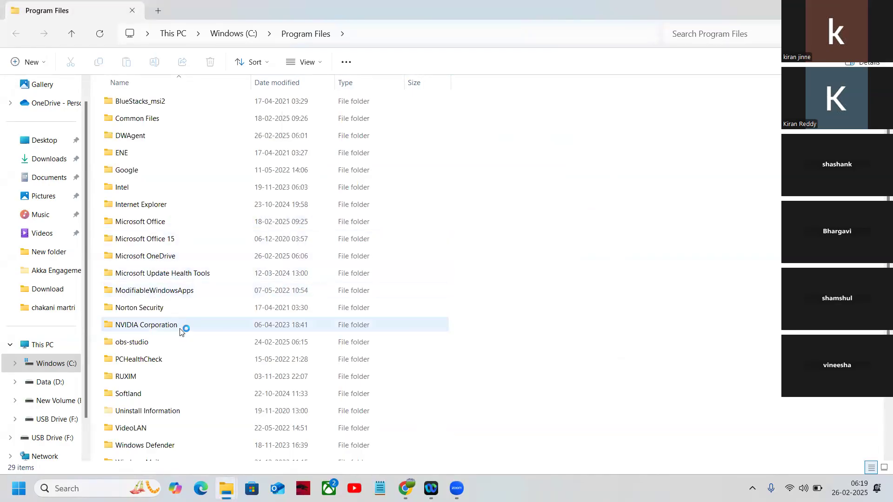
Move the WebTours zip archive and the strawberry-perl-5.10.1.0 installer from Program Files to the root of C:, granting administrator permission.
scroll(269, 370, "down", 3)
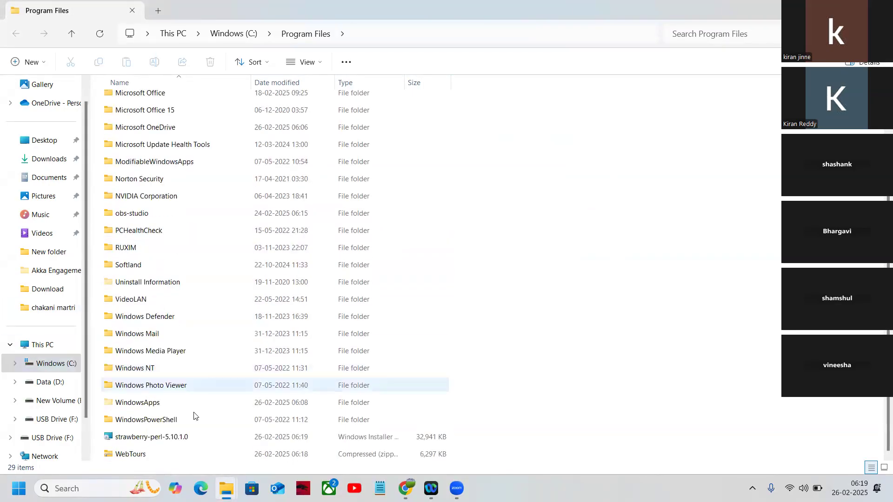
left_click(138, 455)
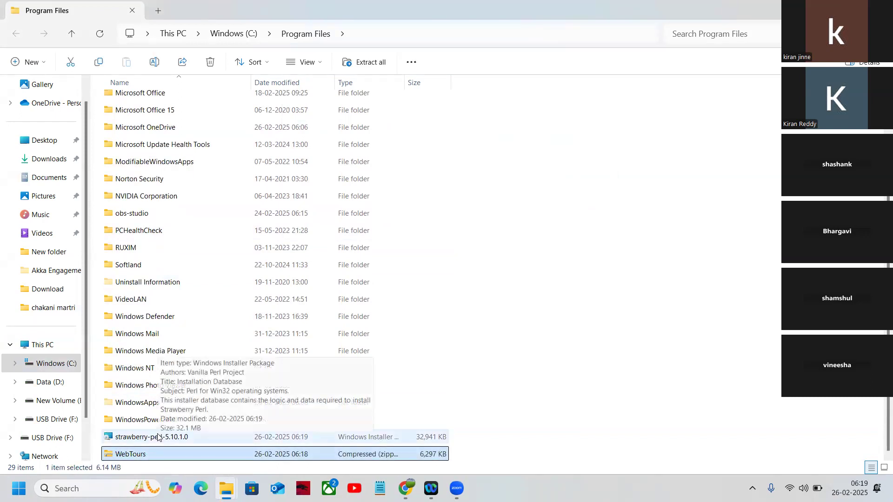
left_click(39, 366)
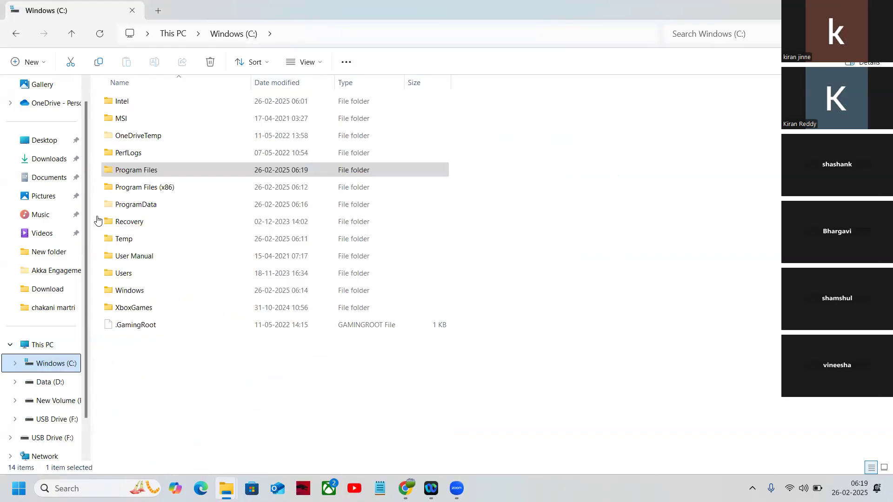
double_click(163, 172)
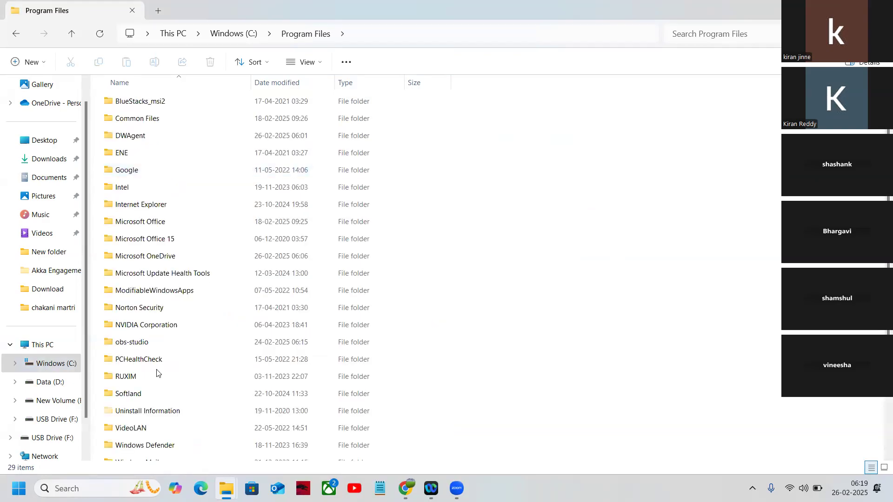
scroll(156, 382, "down", 3)
left_click(155, 435)
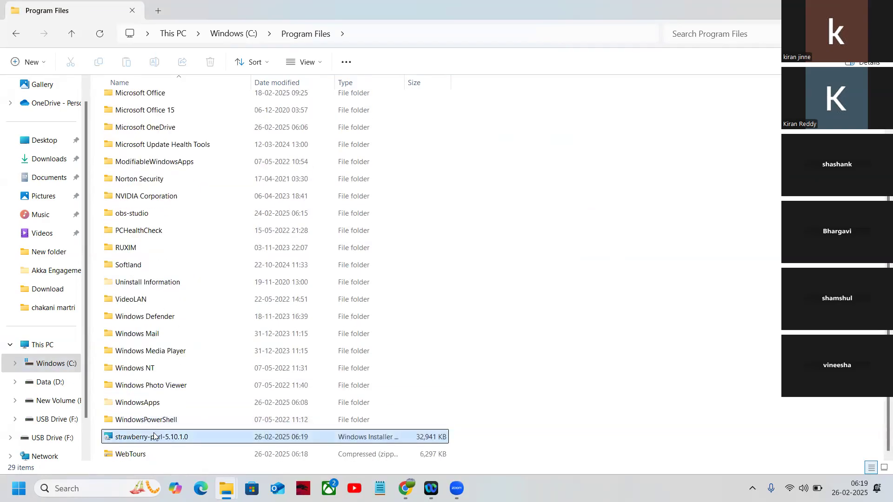
left_click(147, 455, "shift")
key("ctrl+x")
left_click(242, 36)
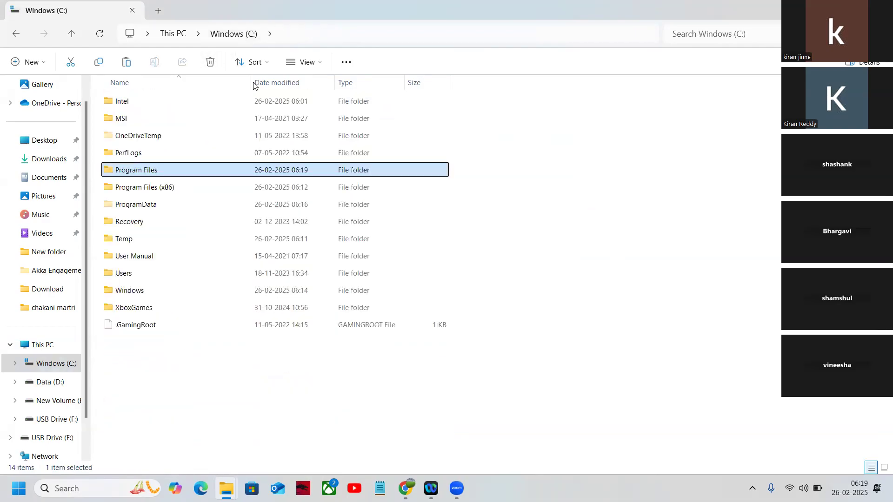
left_click(556, 388)
key("ctrl+v")
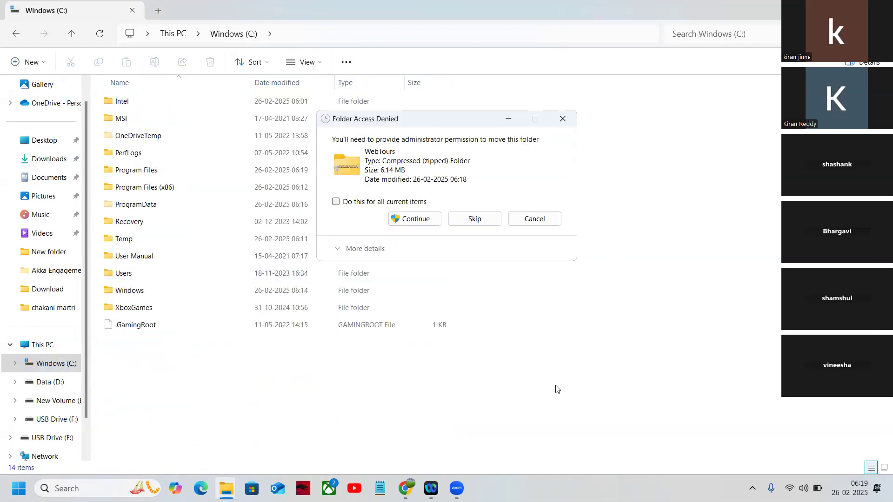
left_click(406, 222)
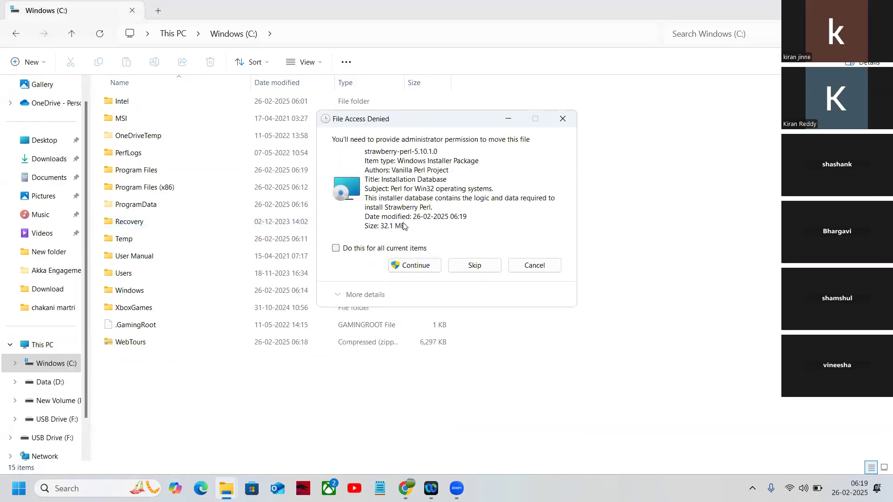
left_click(413, 265)
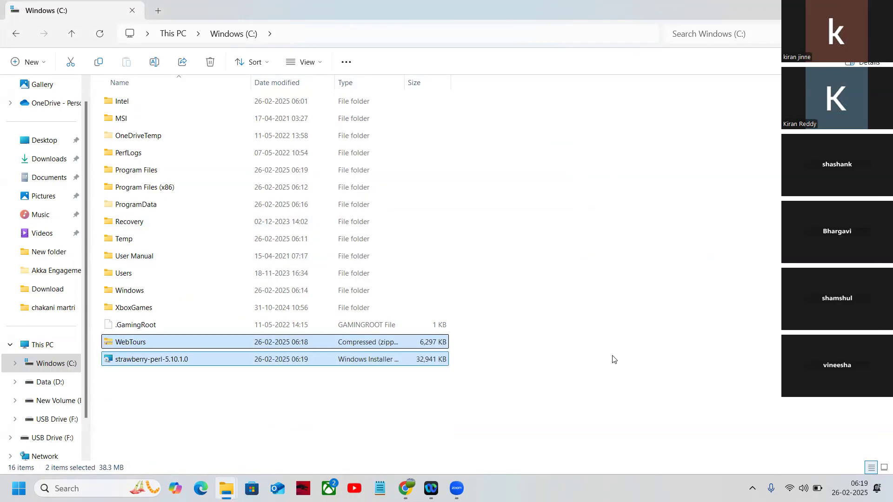
left_click(610, 395)
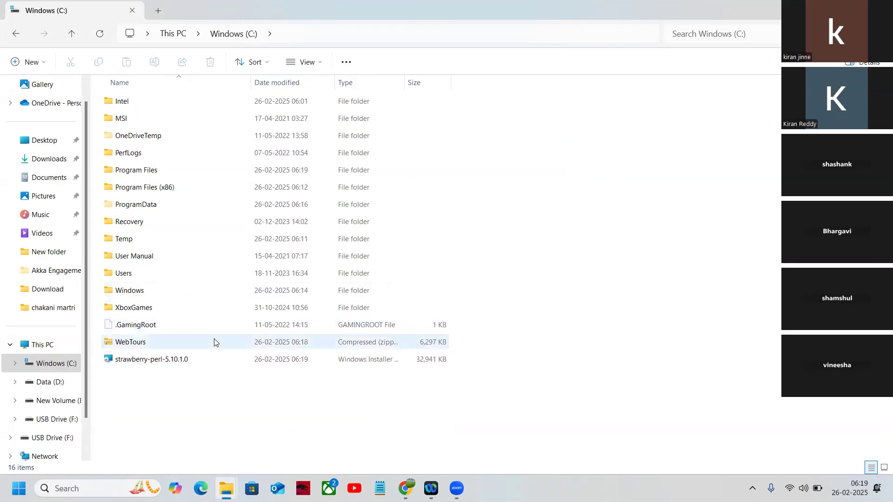
Extract the WebTours zip archive into C:\WebTours.
right_click(146, 344)
left_click(120, 342)
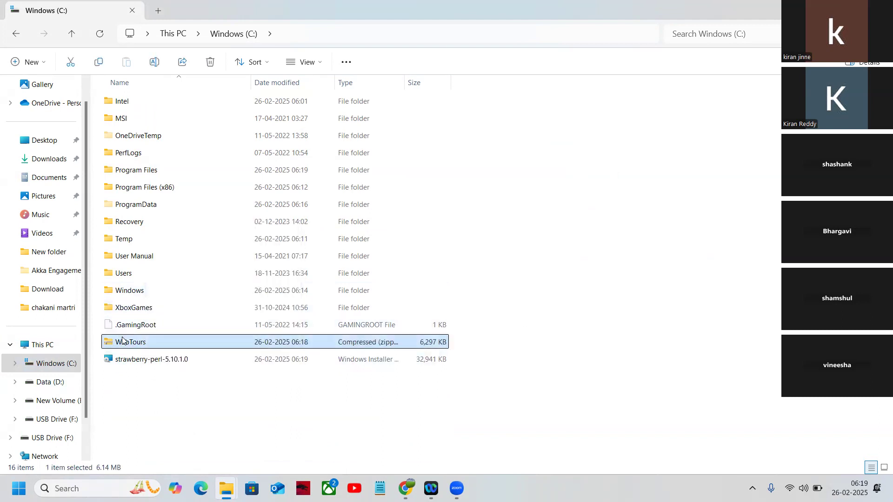
right_click(123, 341)
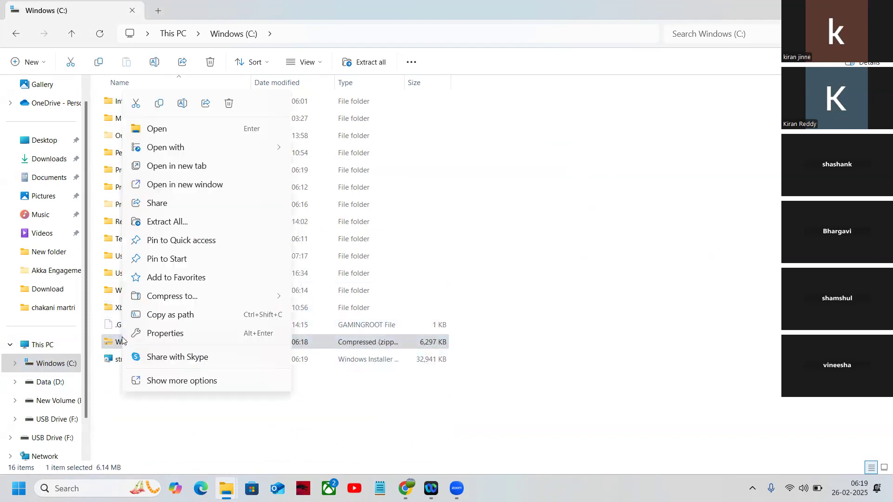
left_click(177, 225)
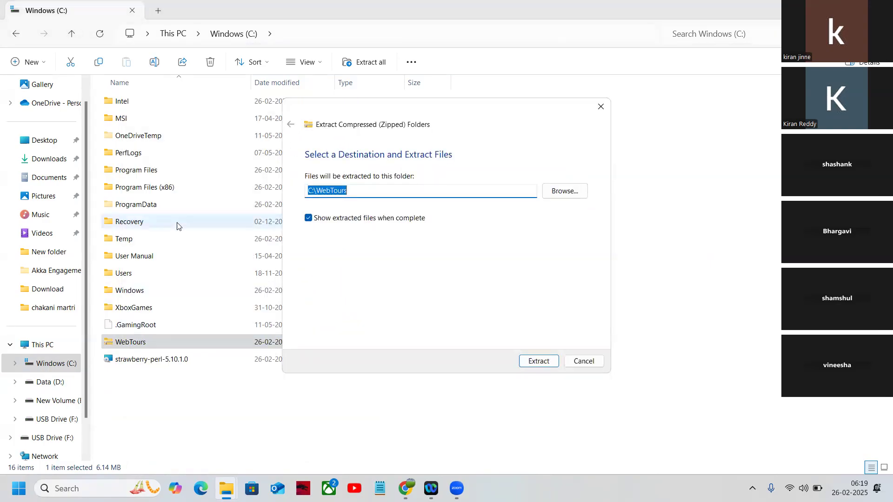
left_click(531, 361)
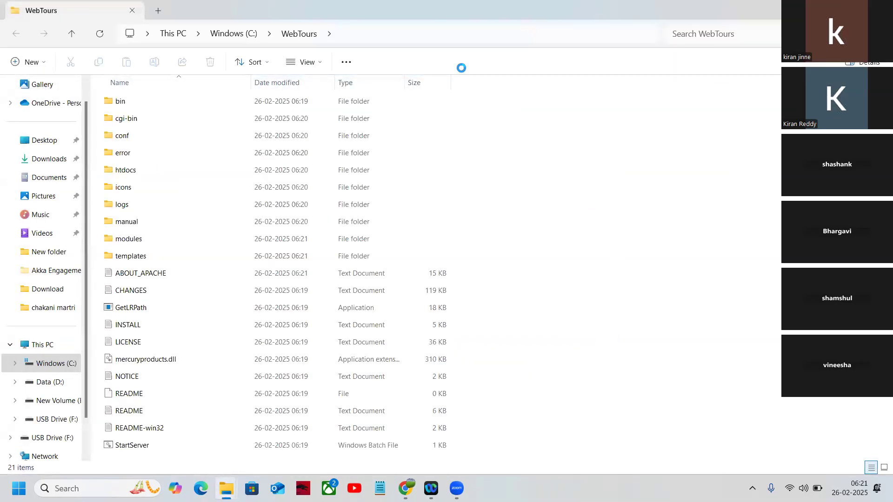
Delete the WebTours zip archive from the root of C:.
left_click(44, 367)
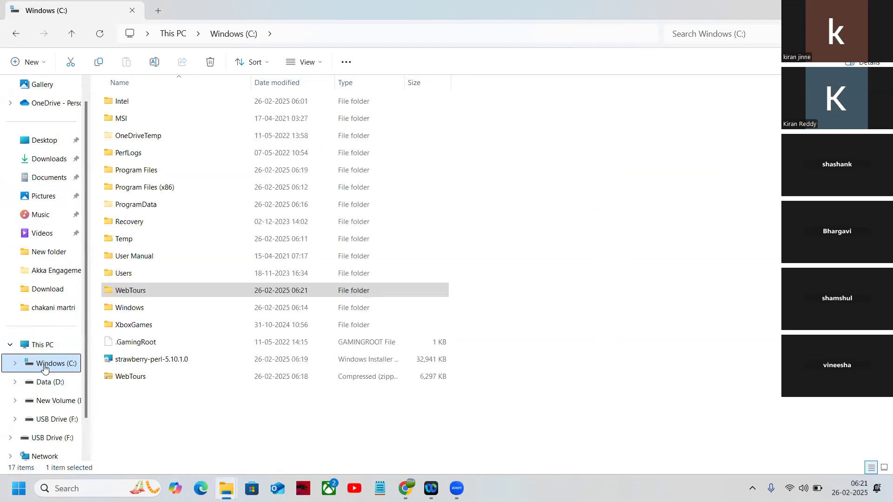
left_click(122, 377)
right_click(123, 378)
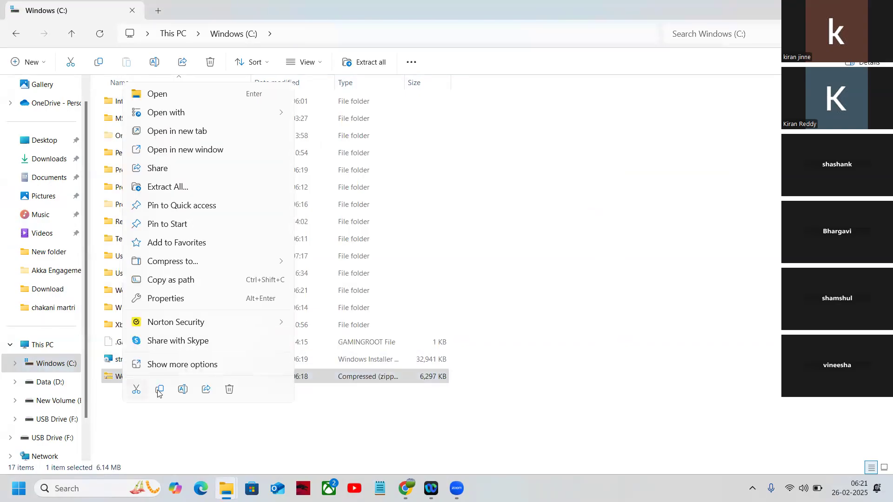
left_click(224, 393)
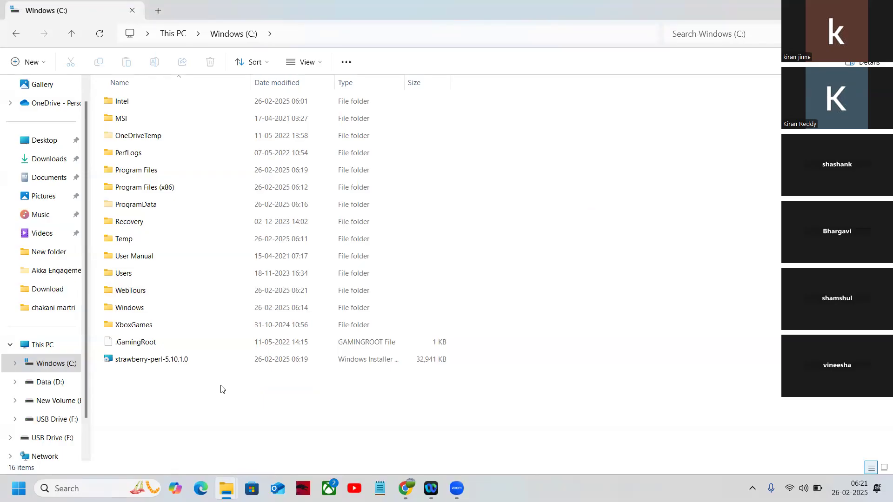
Run the strawberry-perl-5.10.1.0 installer, accept the license agreement, install and finish the setup.
right_click(137, 362)
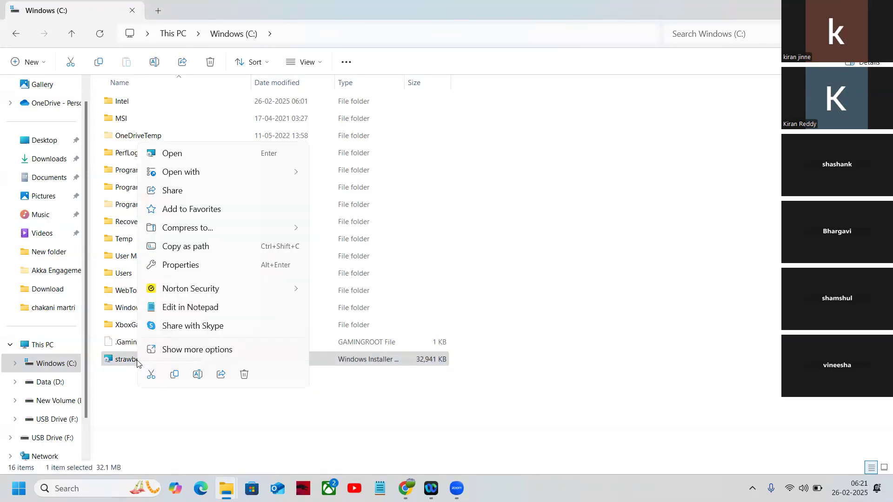
double_click(118, 359)
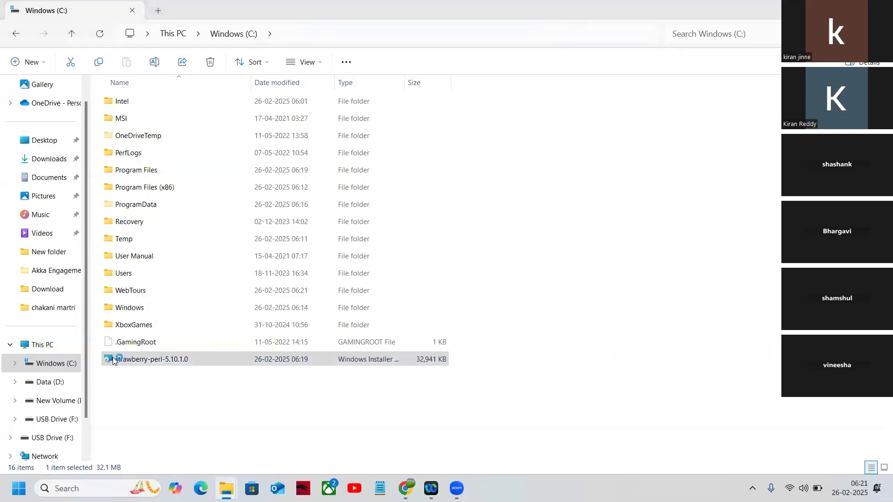
key("Return")
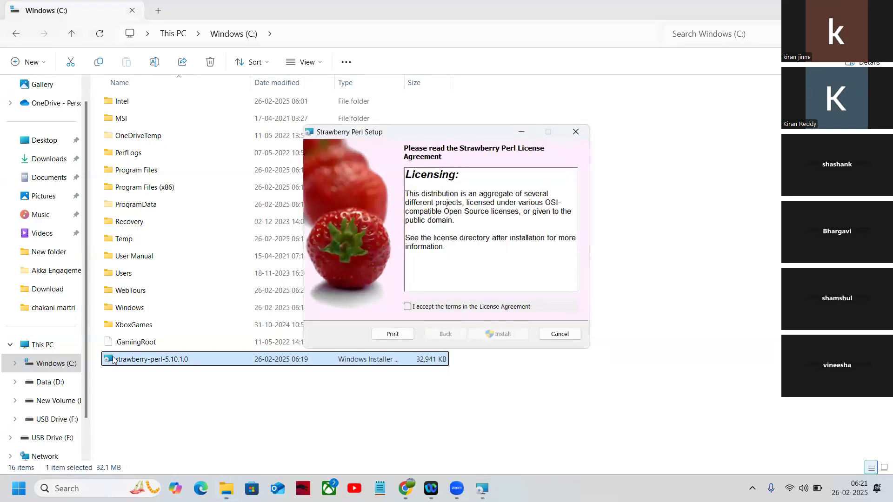
left_click(408, 307)
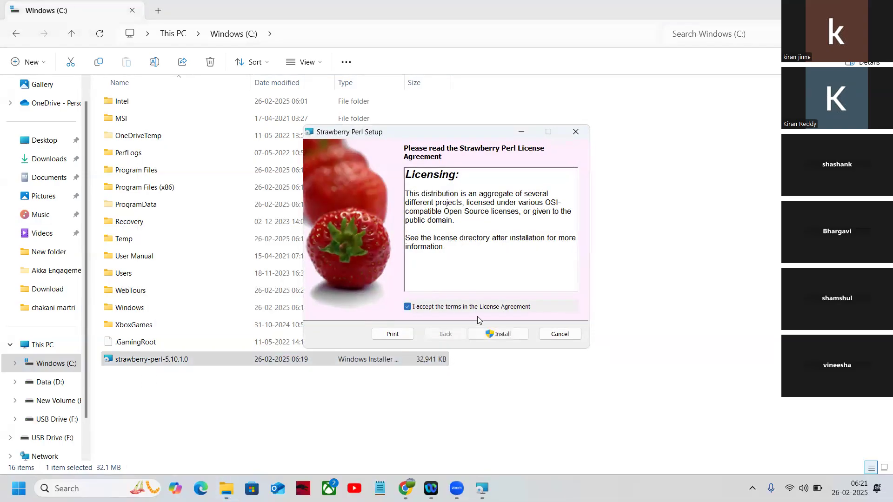
left_click(488, 334)
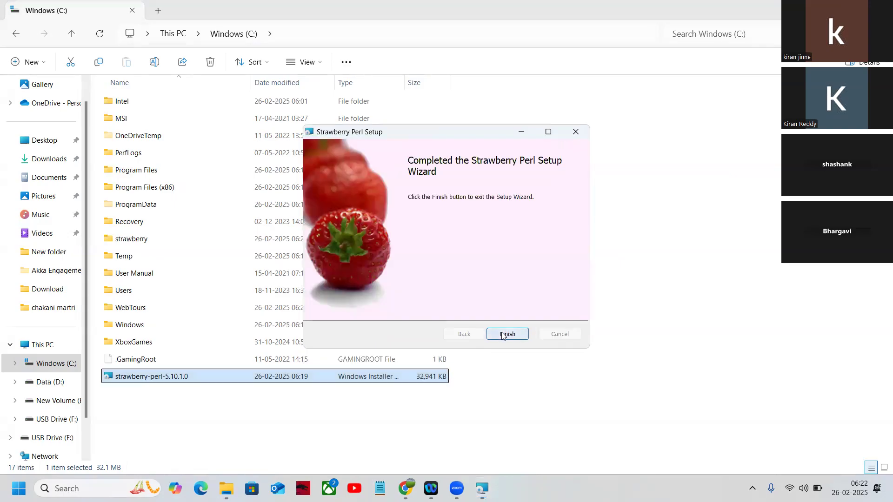
left_click(506, 334)
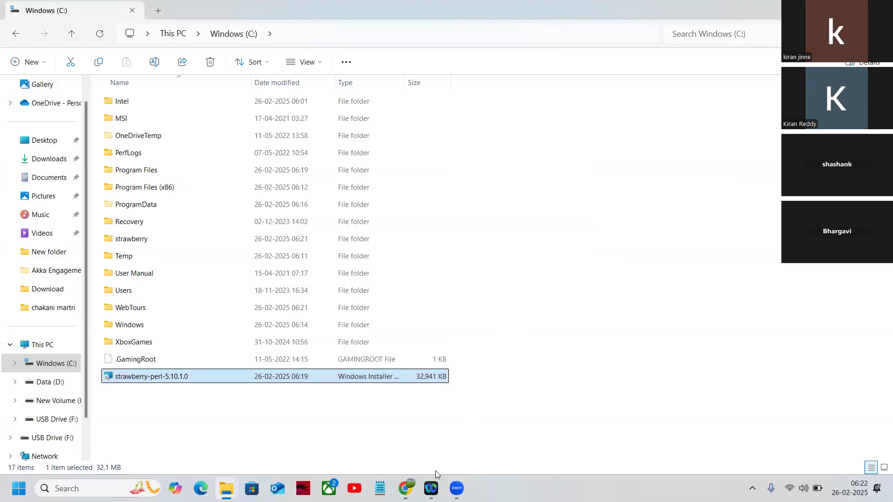
mouse_move(457, 489)
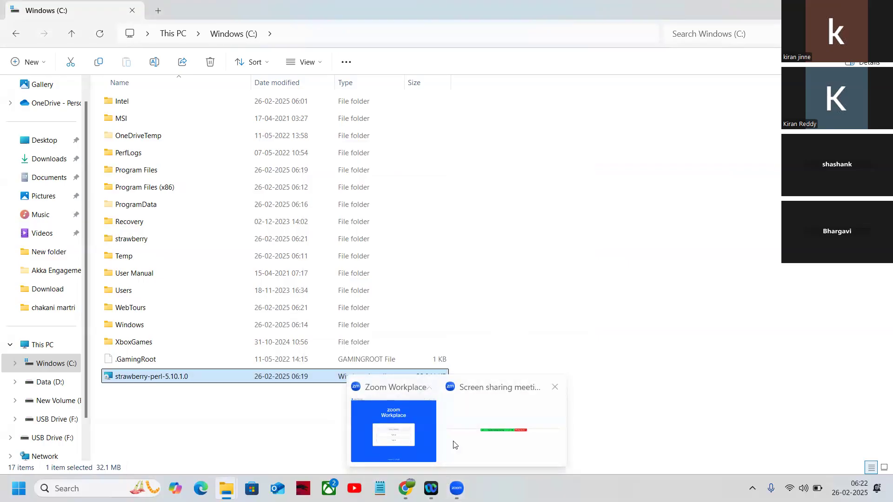
left_click(480, 440)
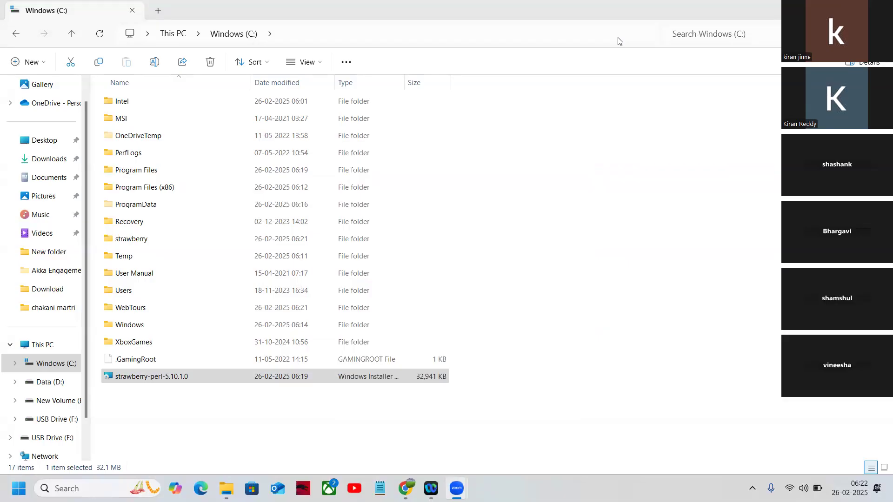
left_click(380, 487)
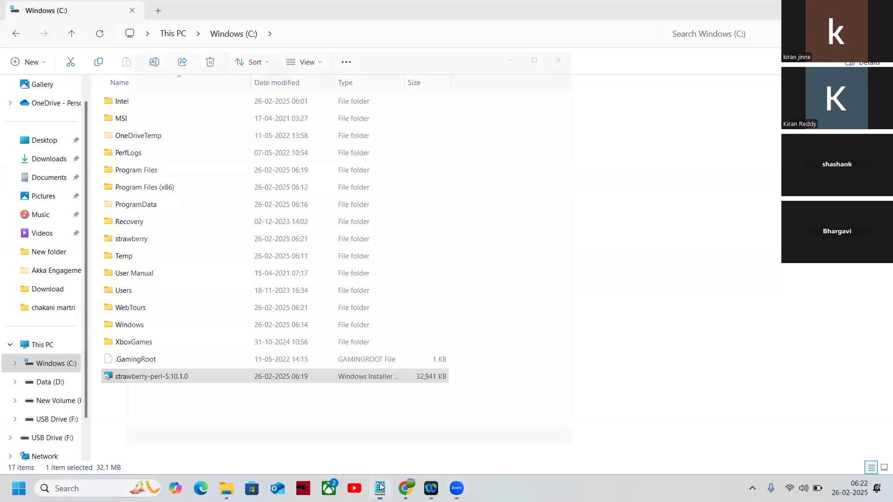
left_click(195, 102)
key("Return")
key("Return")
type("http://localhost:1080/WebTours/")
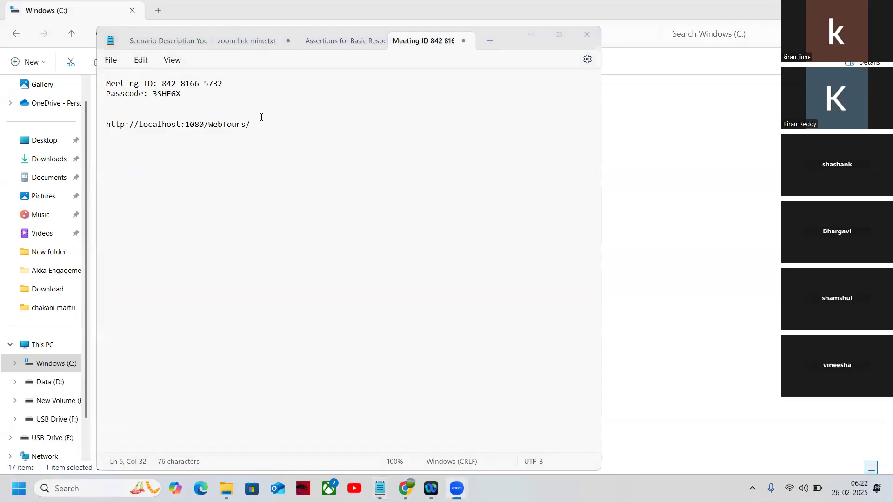
left_click_drag(250, 124, 89, 125)
key("ctrl+c")
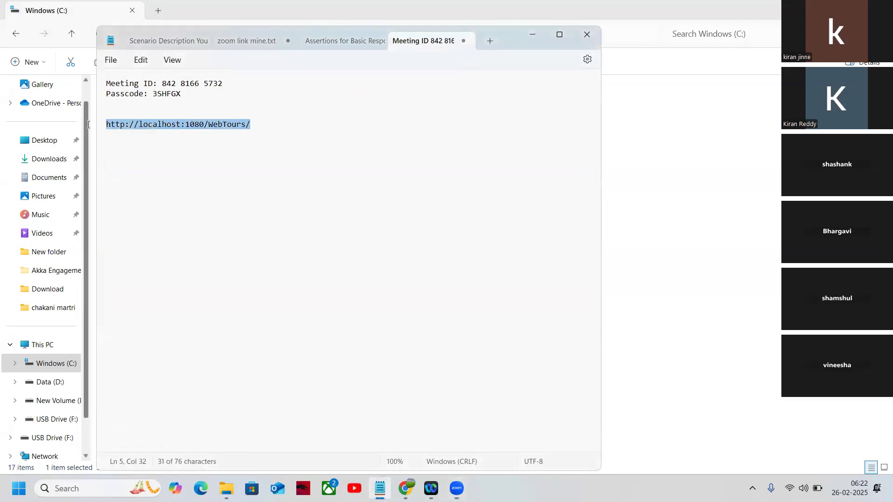
left_click(533, 36)
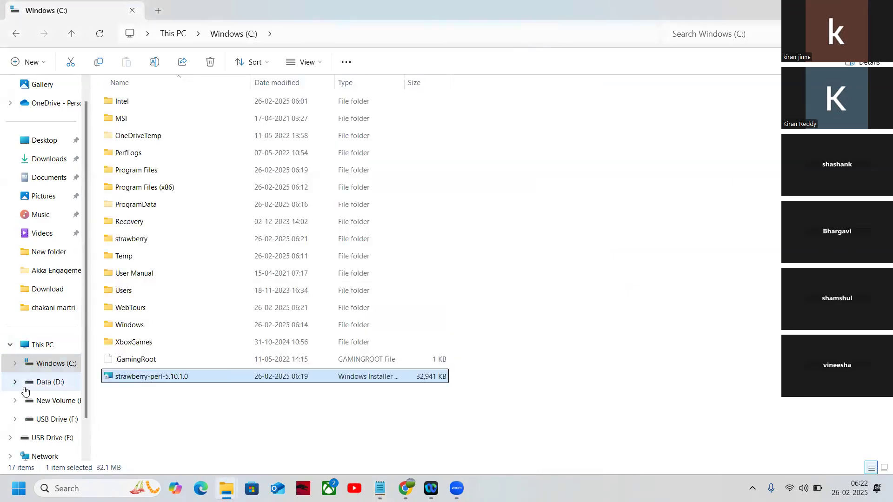
Open the C:\WebTours folder, run StartServer to launch the Web Tours Apache server, and switch to Chrome.
left_click(43, 367)
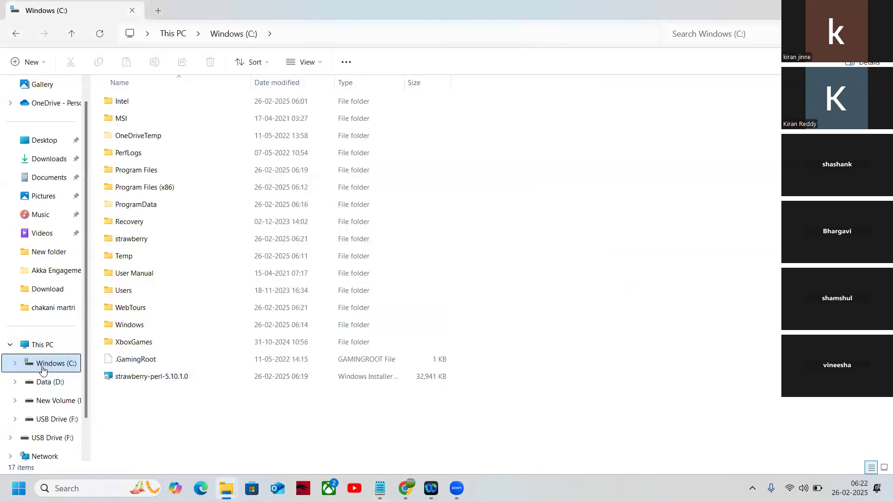
double_click(134, 313)
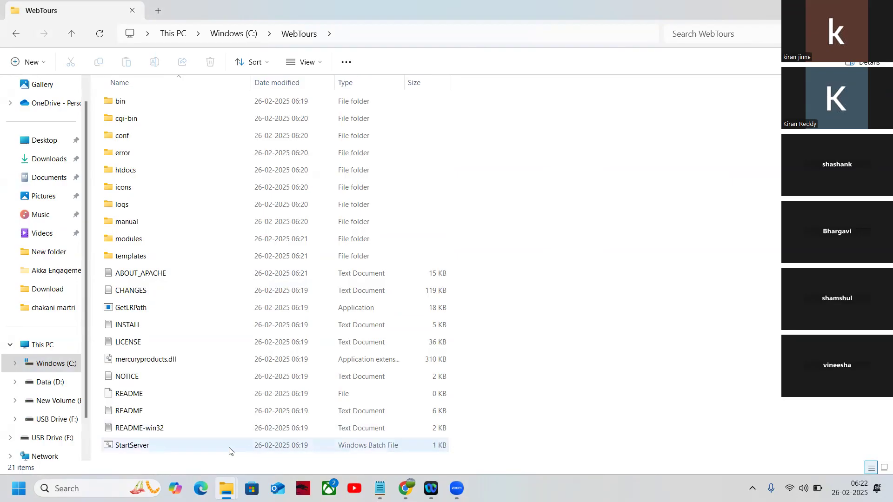
right_click(197, 449)
left_click(183, 452)
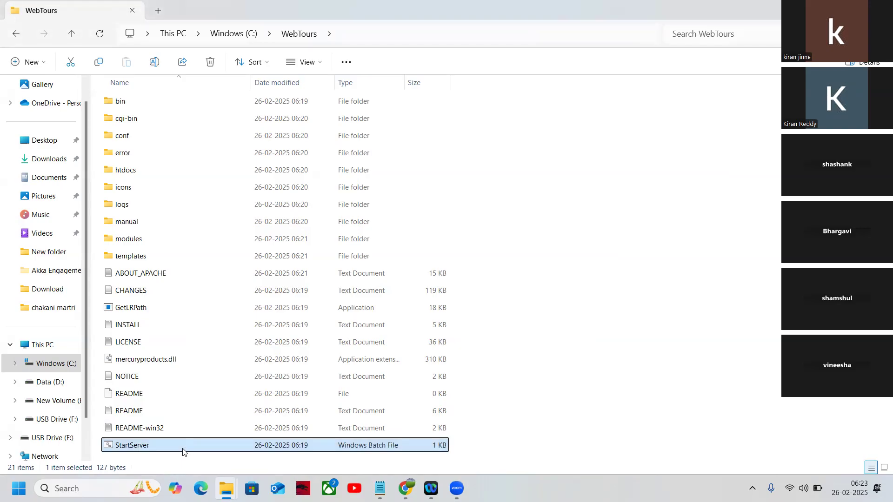
double_click(183, 450)
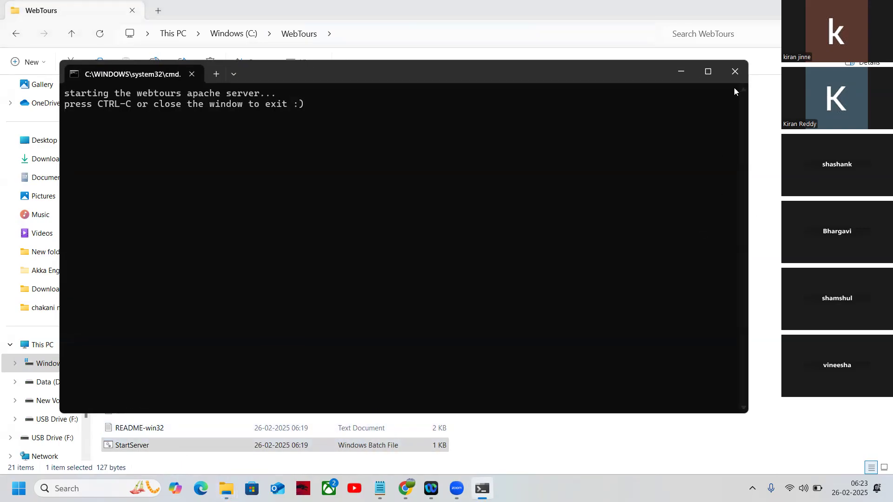
left_click(682, 71)
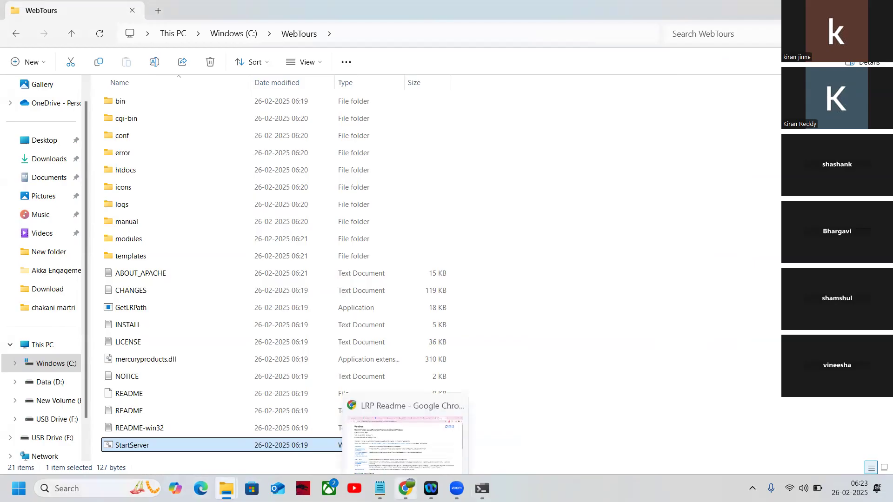
left_click(405, 488)
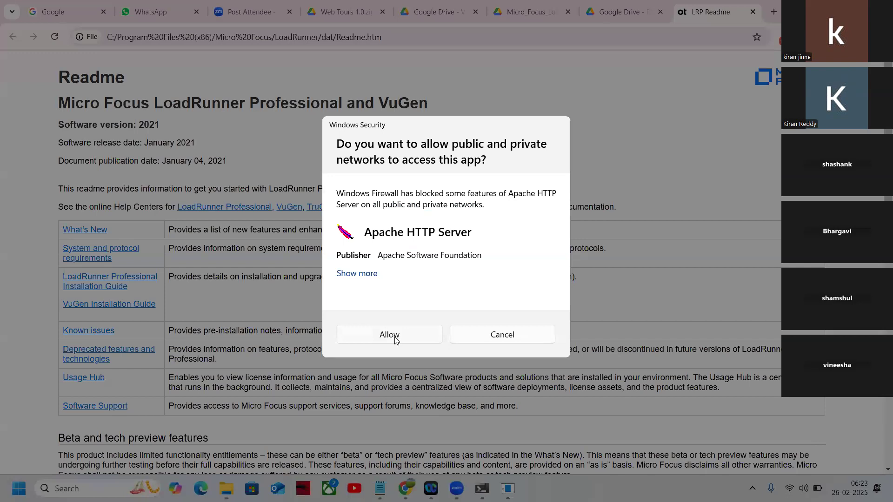
left_click(395, 338)
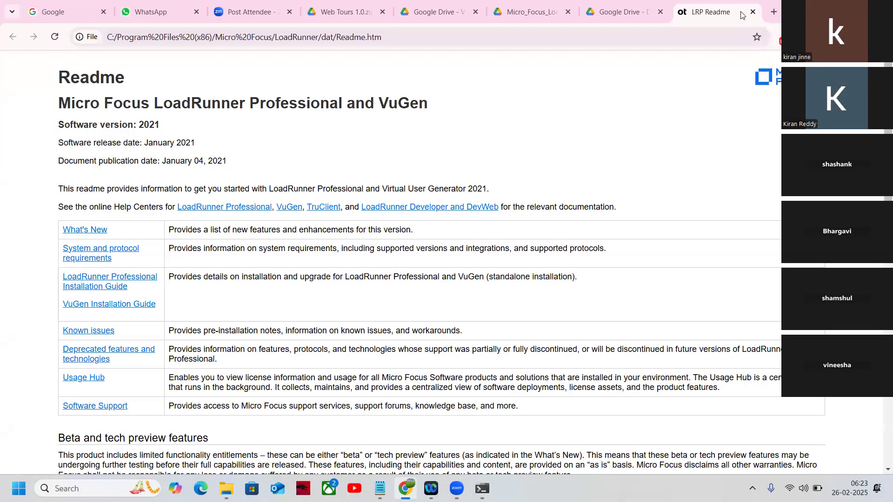
left_click(774, 11)
key("ctrl+v")
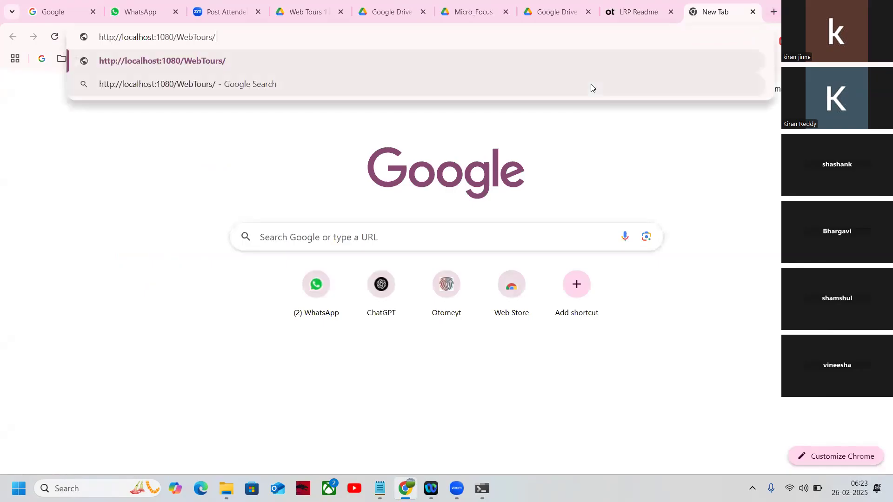
key("Return")
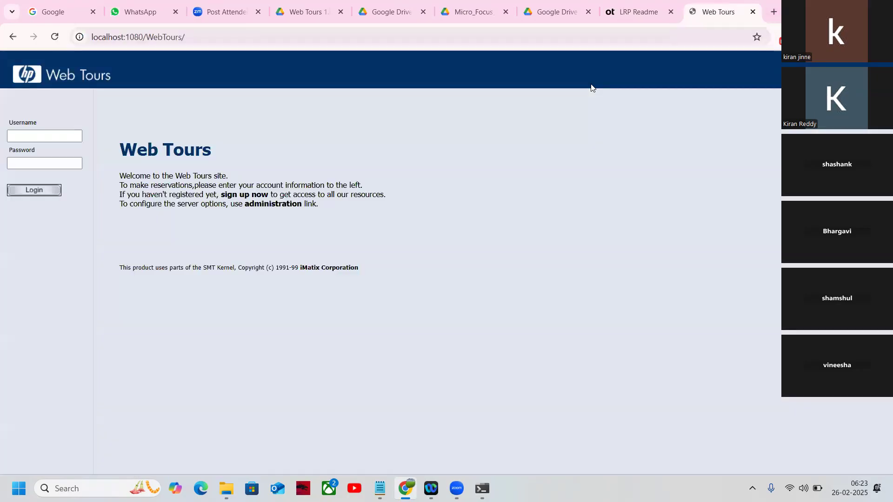
Log in to Web Tours with the demo account's username and password.
left_click(22, 135)
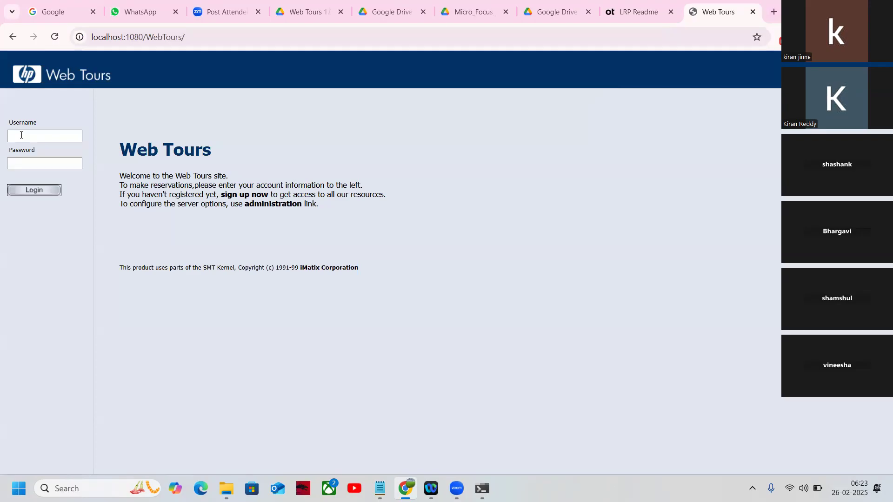
left_click(21, 135)
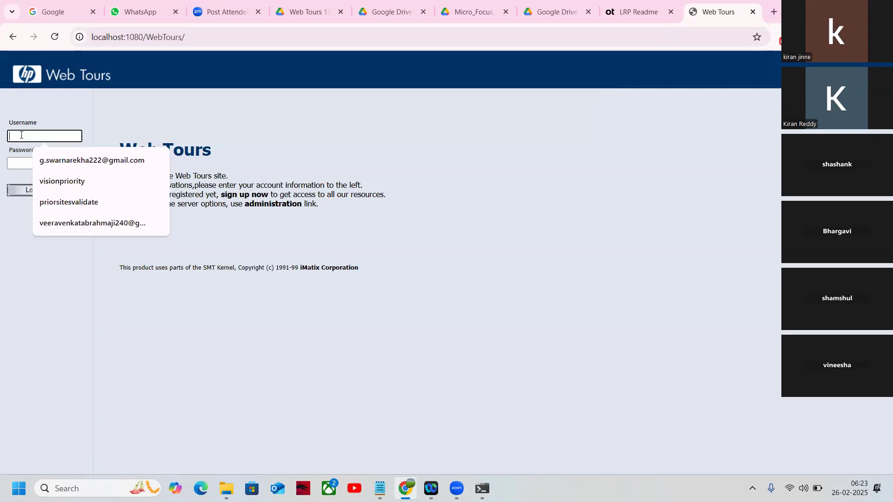
type("jojo")
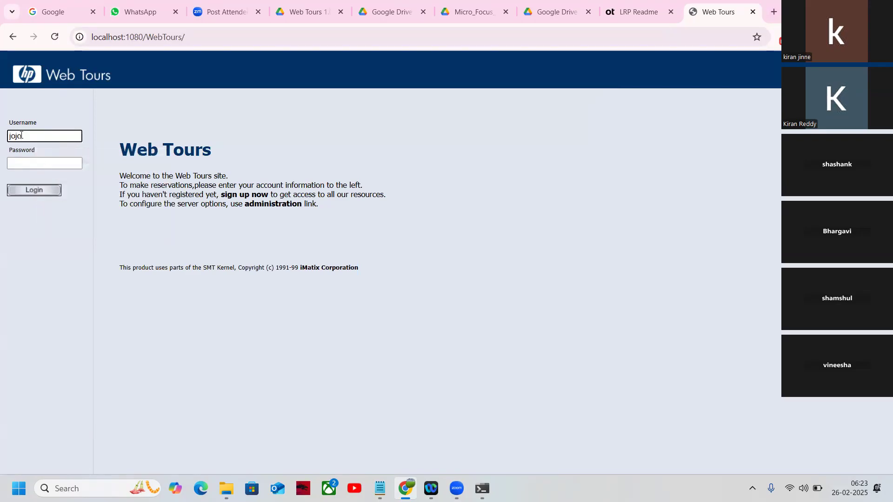
left_click(33, 162)
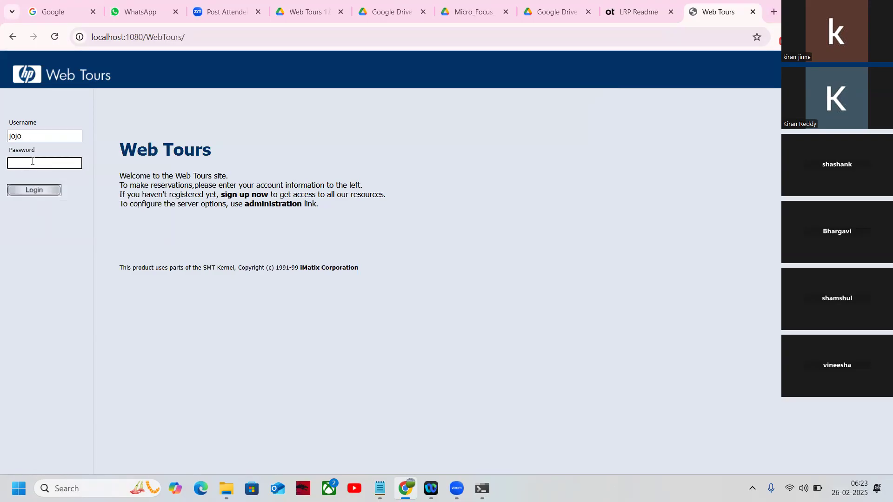
type("b")
key("BackSpace")
key("BackSpace")
type("bean")
left_click(26, 192)
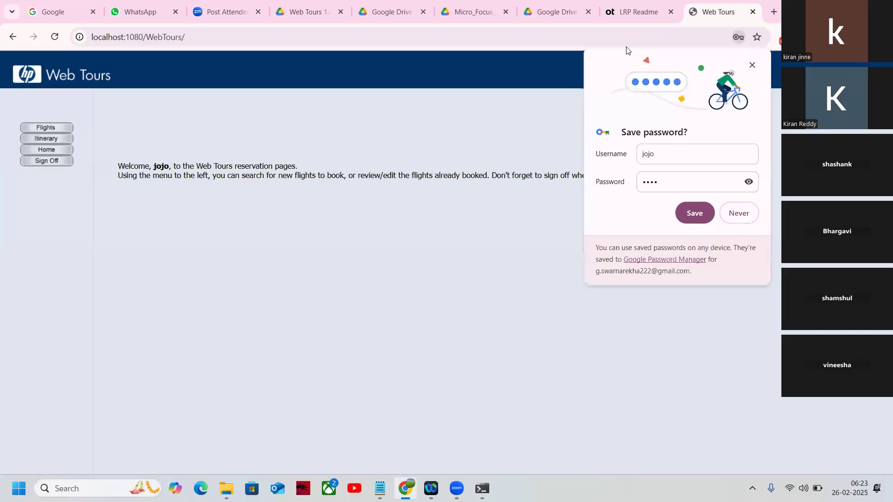
Dismiss the save-password prompt, open Flights and search for a flight from Paris to Frankfurt.
left_click(752, 65)
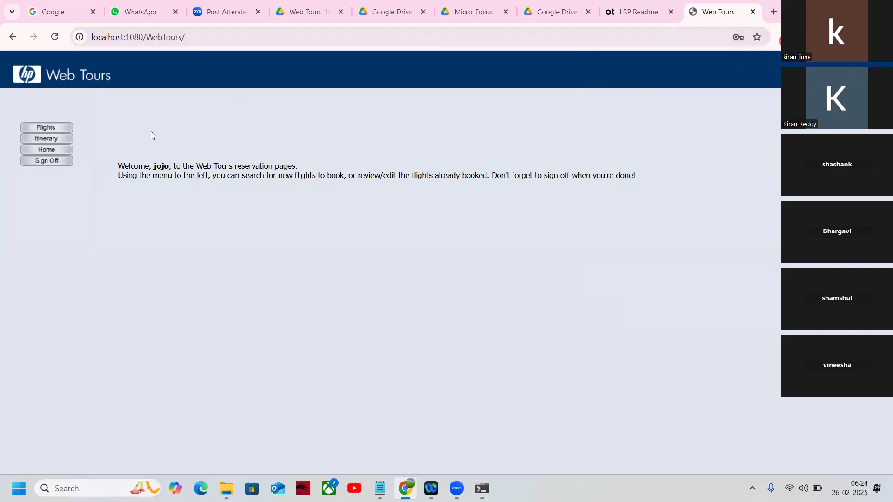
left_click(45, 128)
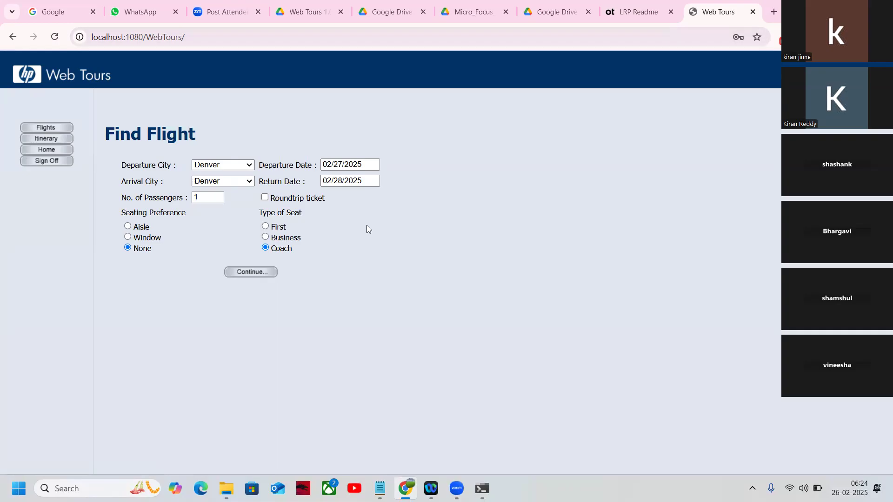
left_click(249, 166)
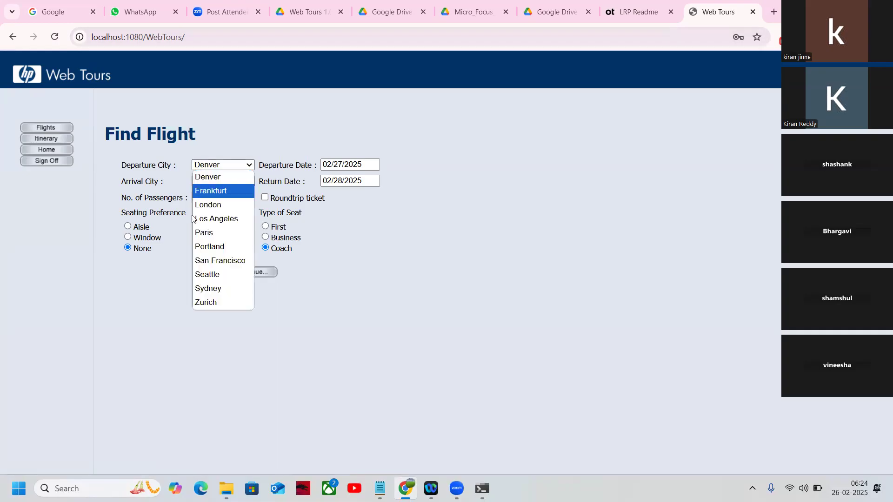
left_click(207, 234)
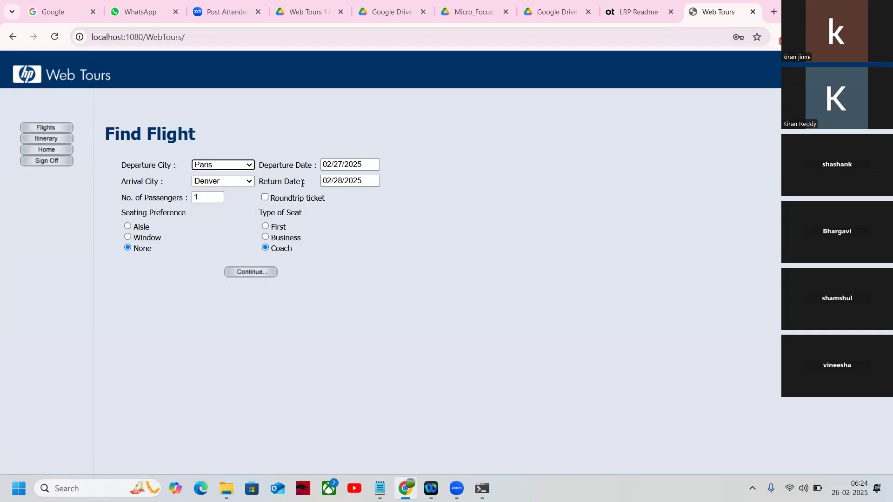
left_click(248, 181)
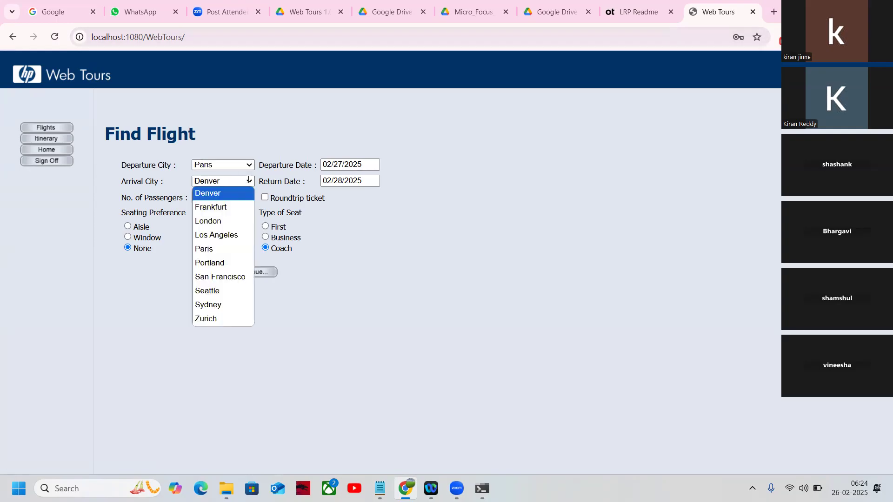
left_click(213, 208)
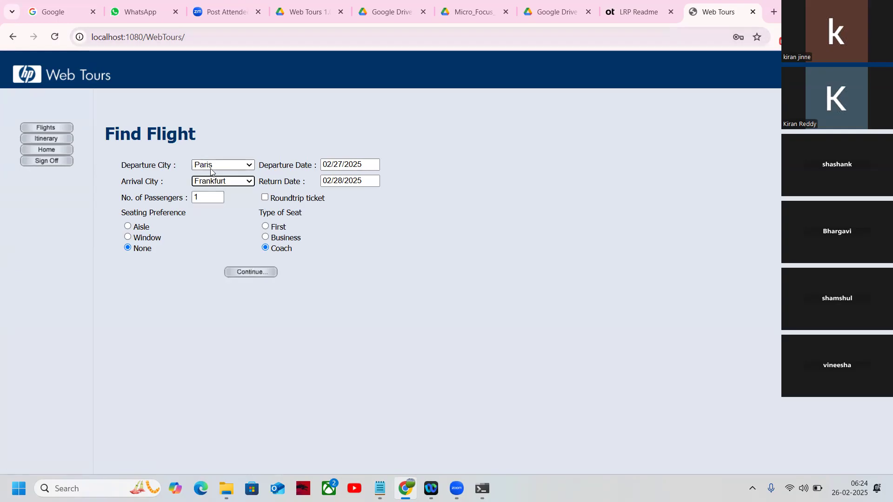
left_click(246, 272)
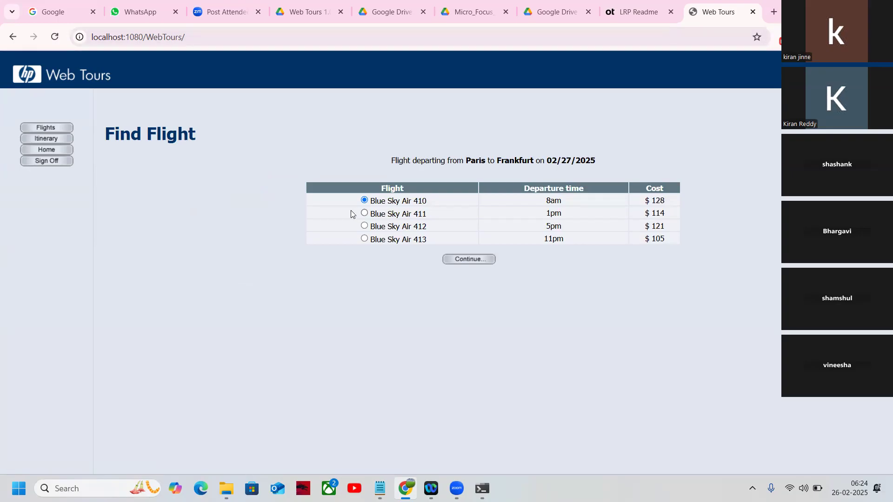
Choose flight Blue Sky Air 411 and continue to payment.
left_click(364, 213)
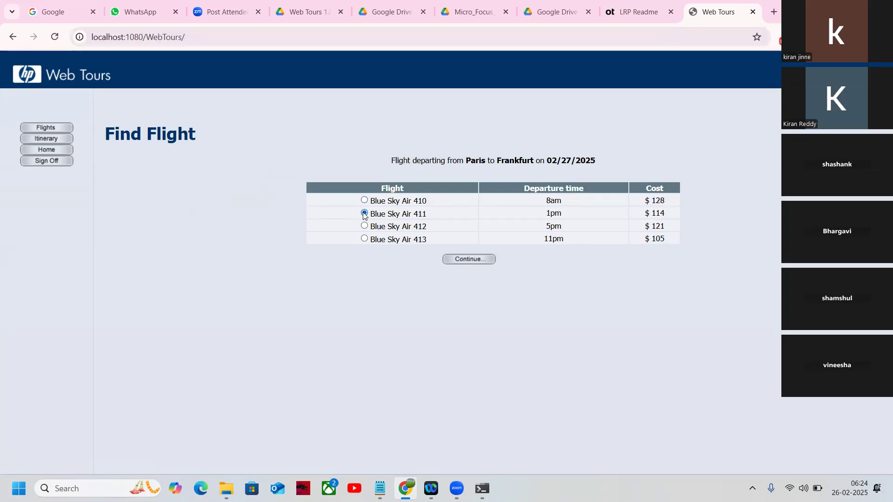
left_click(480, 264)
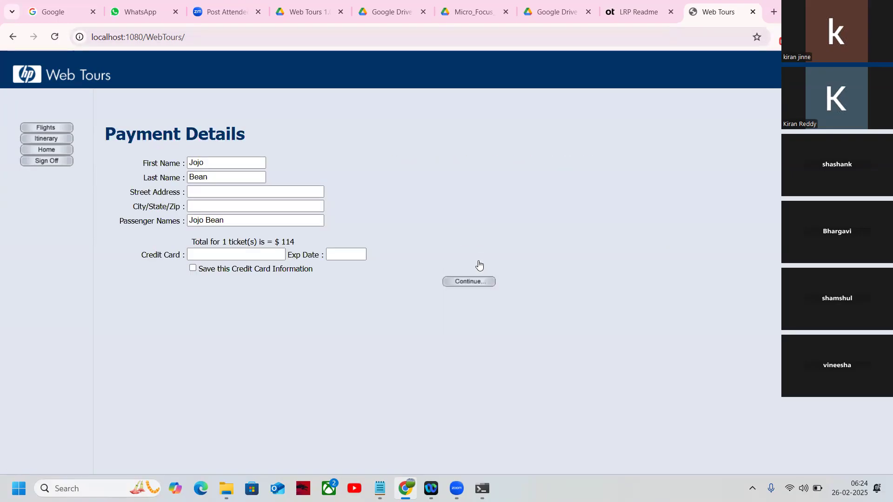
Fill in the street address and the city on the payment details form.
left_click(206, 191)
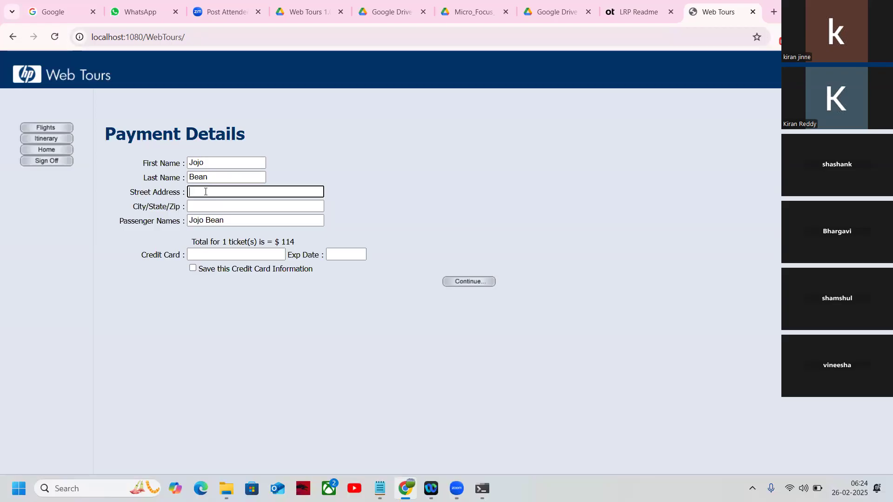
type("Alaska port, Apt 305")
left_click(213, 201)
type("N")
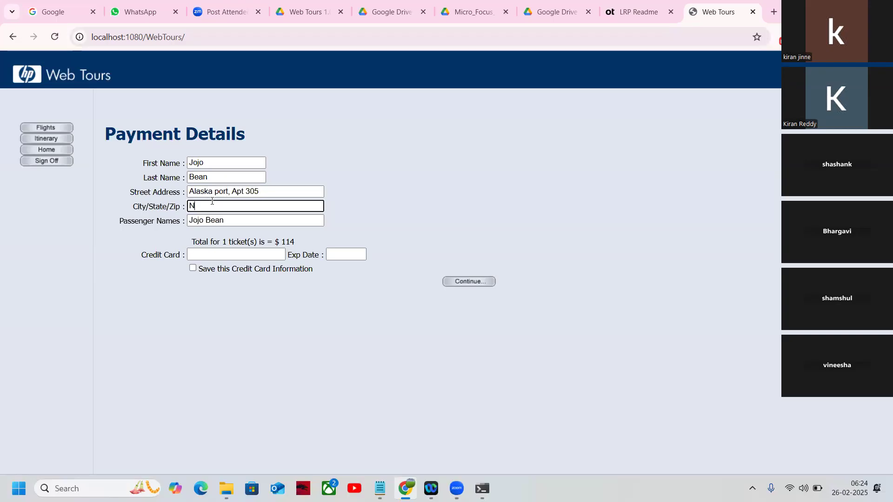
type("ewyork")
Enter the credit card number and its expiry date on the payment form.
left_click(232, 253)
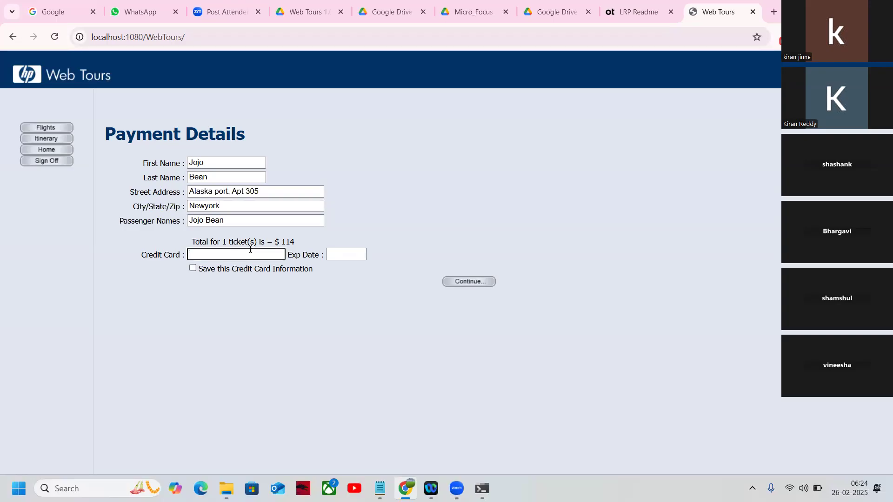
type("12345678901234")
left_click_drag(206, 254, 224, 254)
left_click(330, 256)
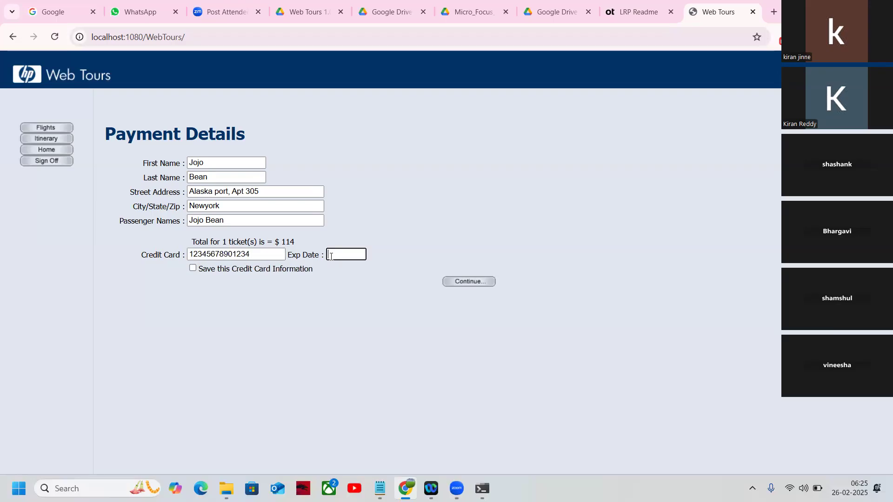
type("01/32")
Submit the payment to book the flight, then sign off from Web Tours.
left_click(471, 281)
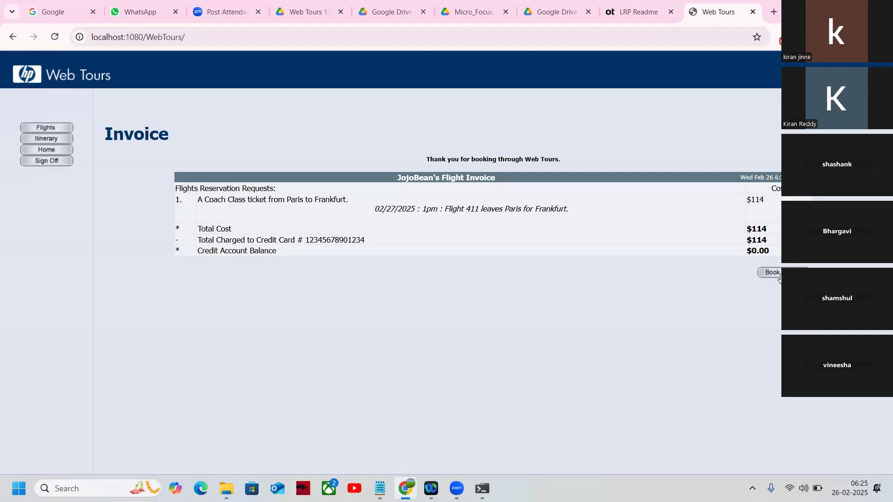
left_click(47, 161)
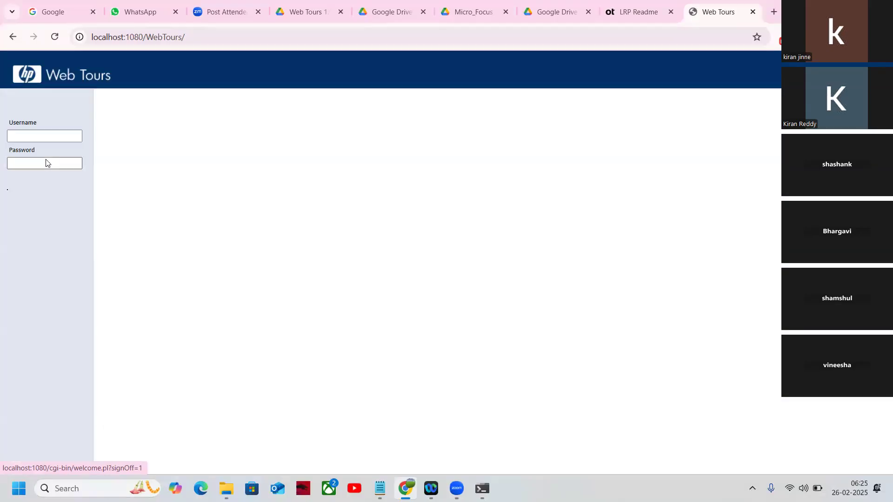